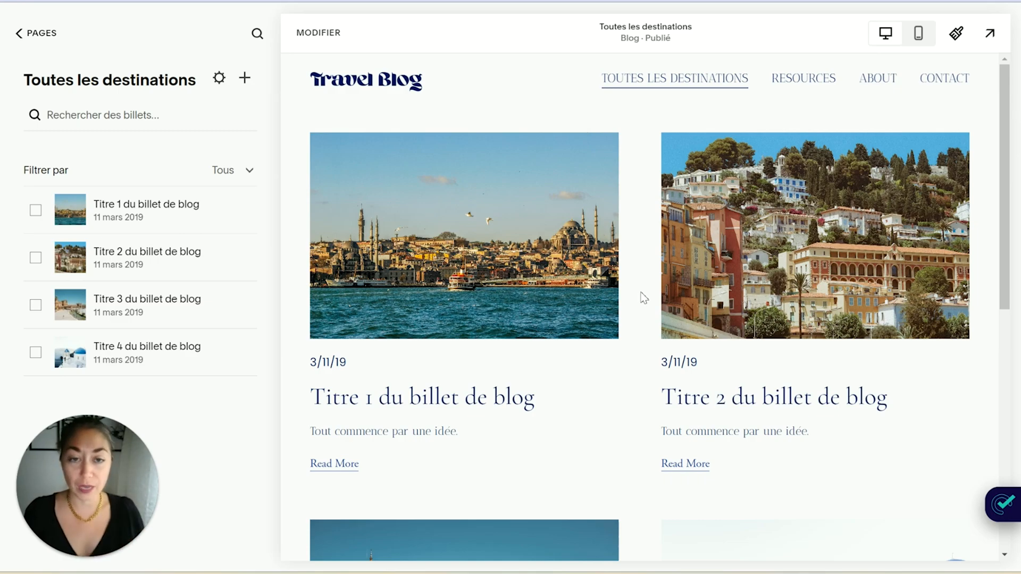
Add the category Turquie in the options of the first blog post and save its settings
mouse_move(1005, 112)
left_mouse_down()
mouse_move(1019, 208)
mouse_move(995, 113)
left_mouse_up()
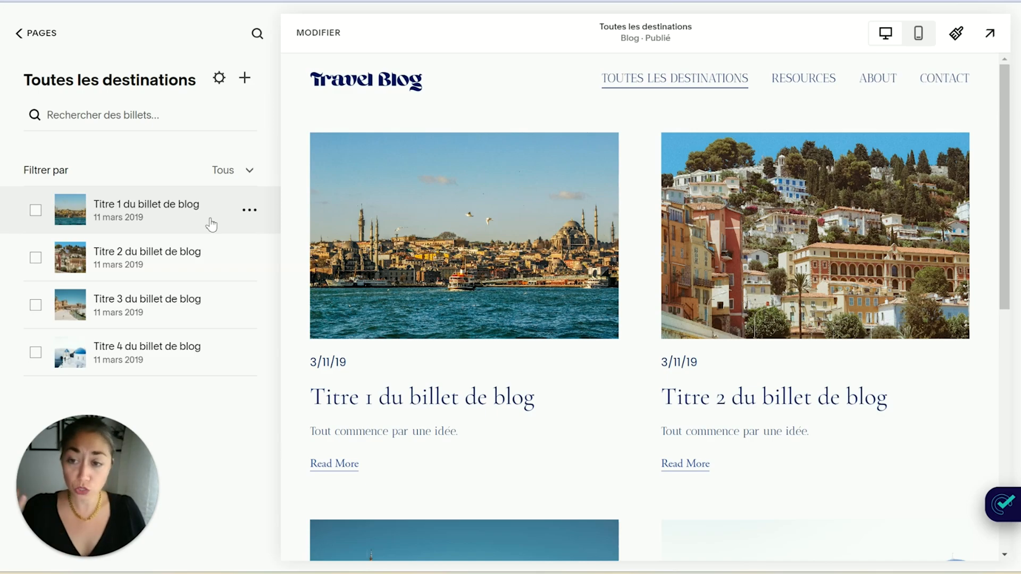
left_click(249, 211)
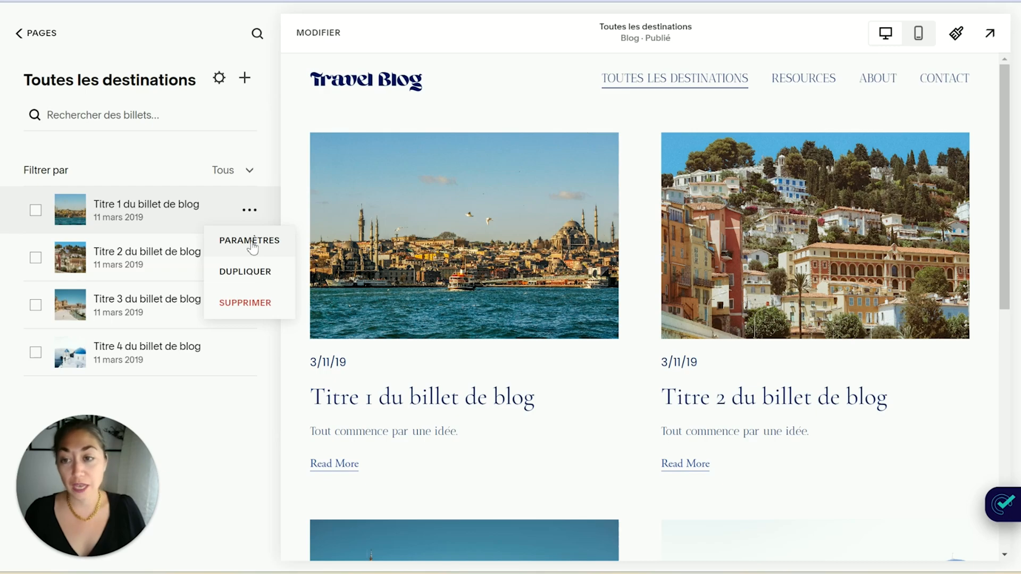
left_click(251, 242)
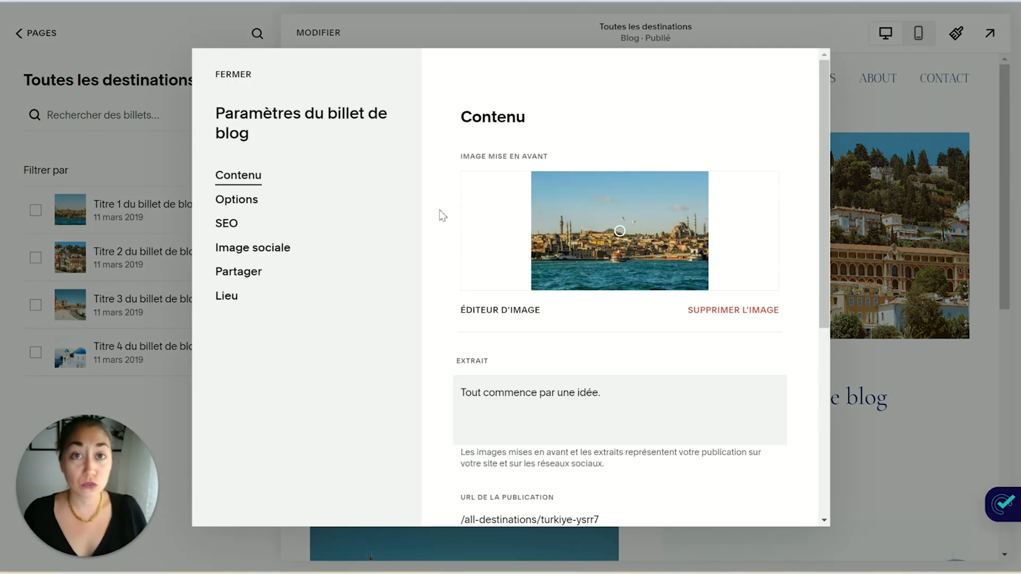
left_click(239, 205)
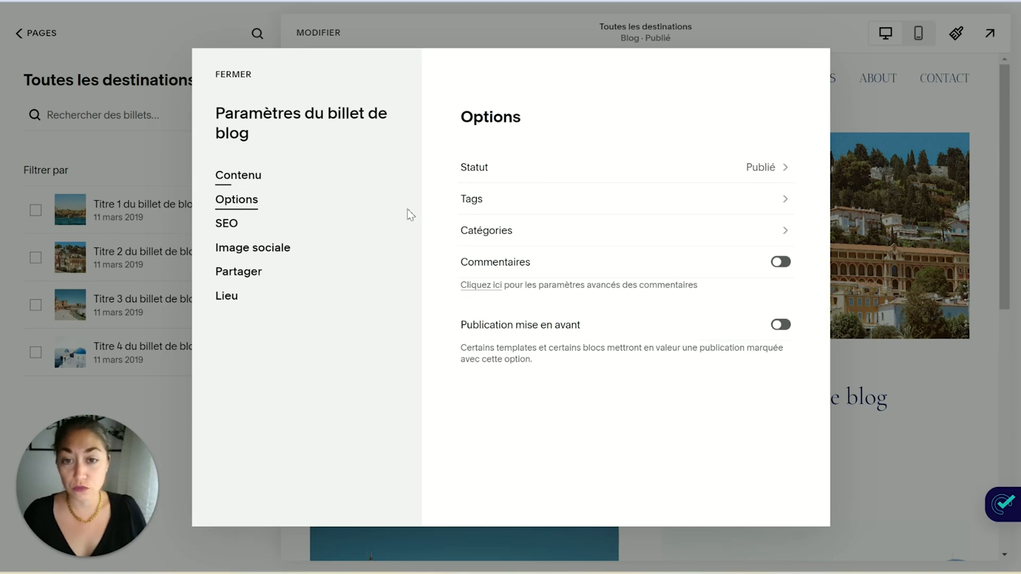
left_click(512, 233)
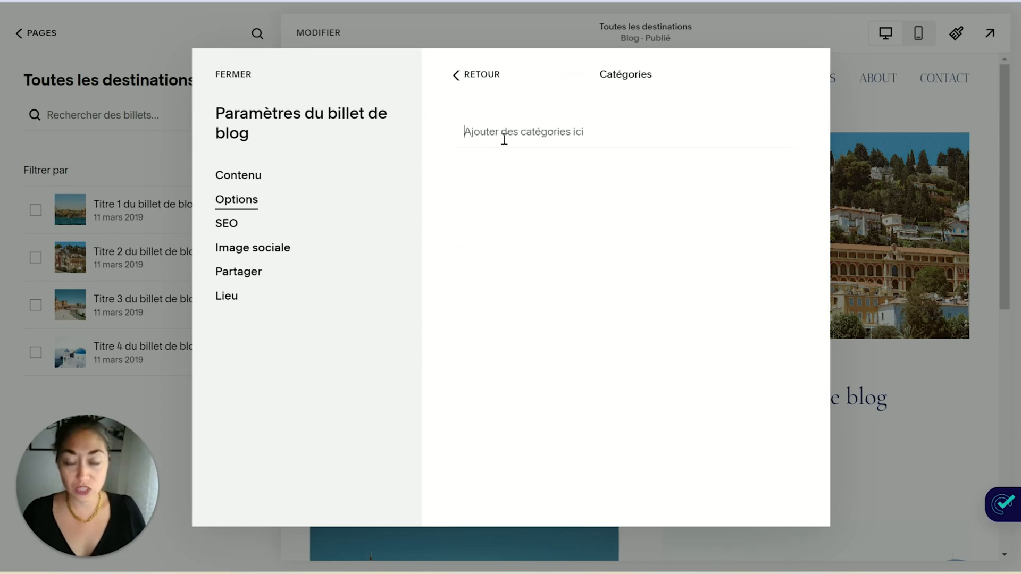
type("Turquie")
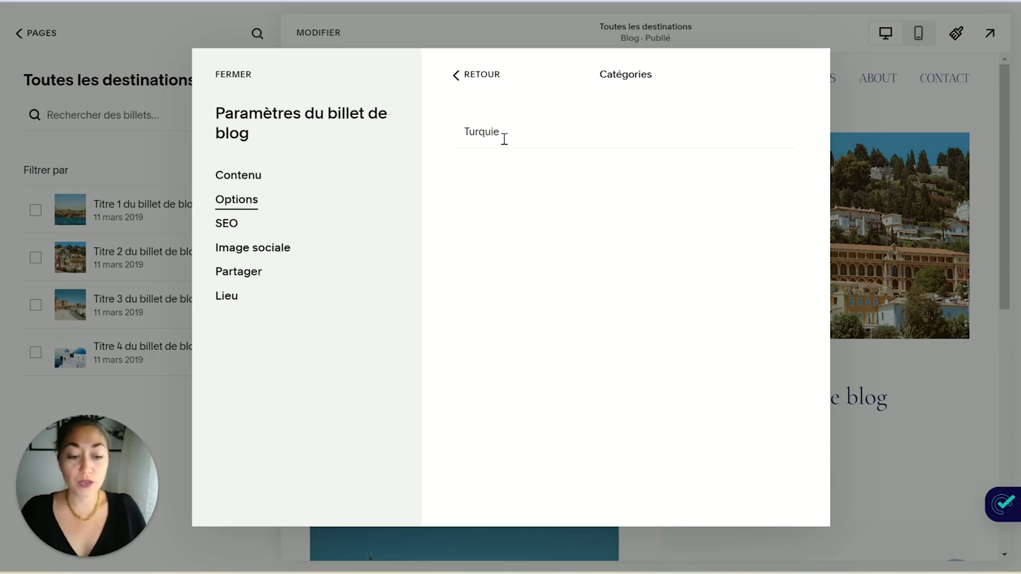
key("Return")
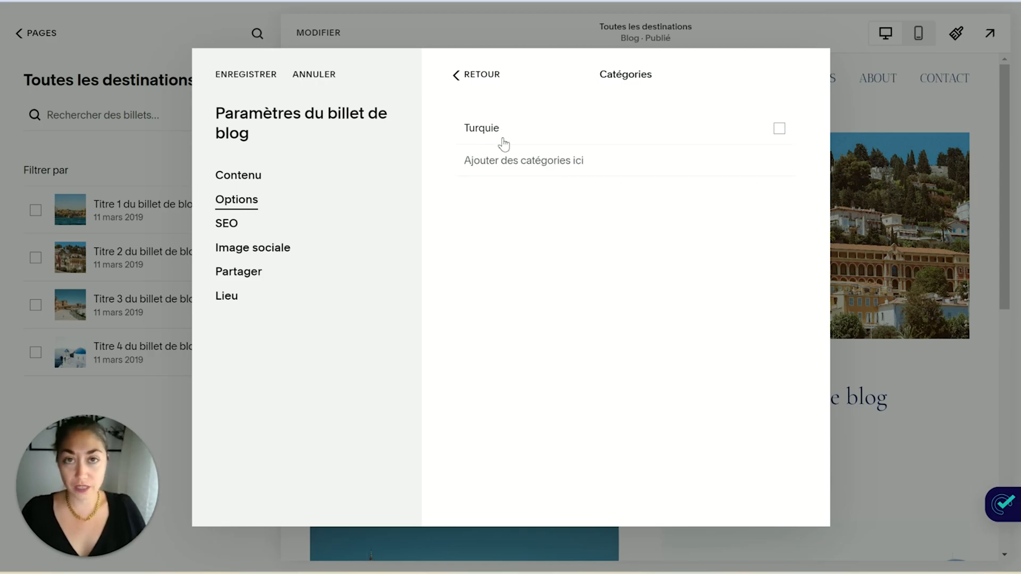
left_click(258, 75)
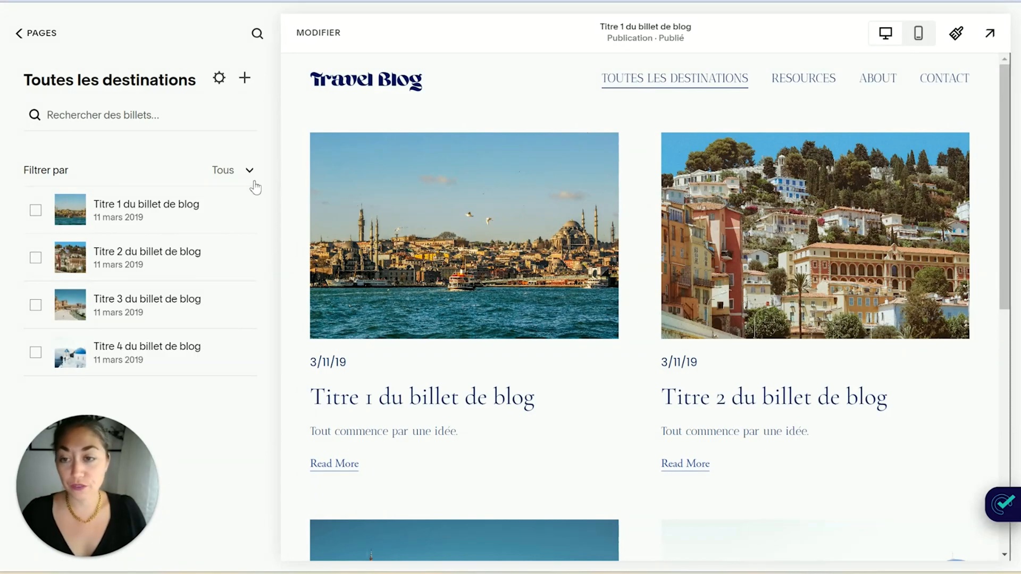
Add the category France in the options of the second blog post and save its settings
mouse_move(246, 257)
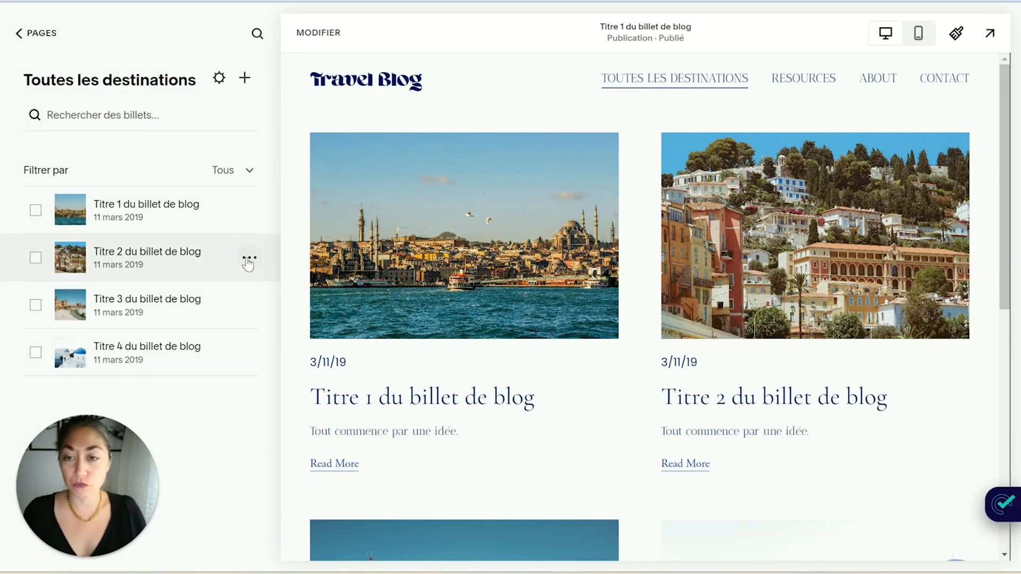
left_click(249, 258)
left_click(251, 287)
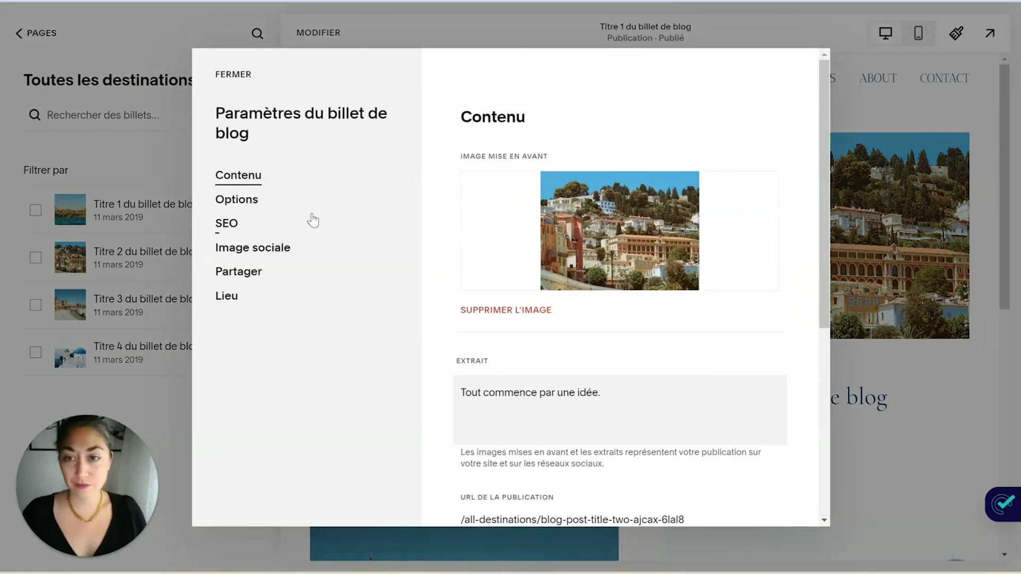
left_click(387, 202)
left_click(513, 229)
left_click(496, 132)
type("France")
key("Return")
left_click(234, 75)
Add the category Espagne in the options of the third blog post and save its settings
left_click(250, 306)
left_click(249, 332)
left_click(239, 200)
left_click(513, 228)
left_click(517, 134)
type("Espagne")
key("Return")
left_click(255, 79)
Add the category Grèce in the options of the fourth blog post and save its settings
left_click(250, 353)
left_click(248, 380)
left_click(239, 200)
left_click(519, 228)
left_click(505, 133)
type("Grèce")
key("Return")
left_click(234, 74)
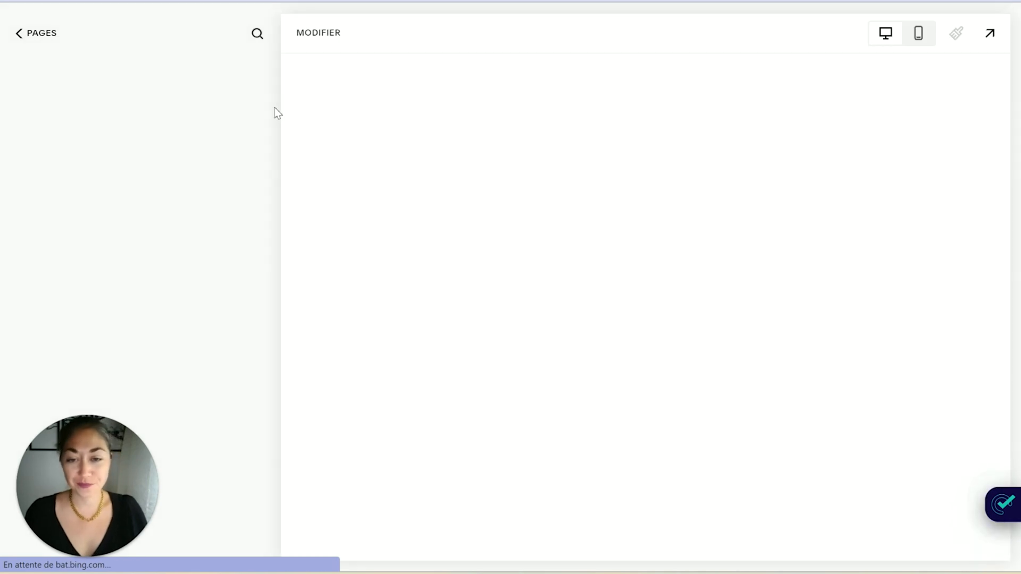
Check the category labels on the four blog posts and return to the site's page list
scroll(518, 340, "down", 4)
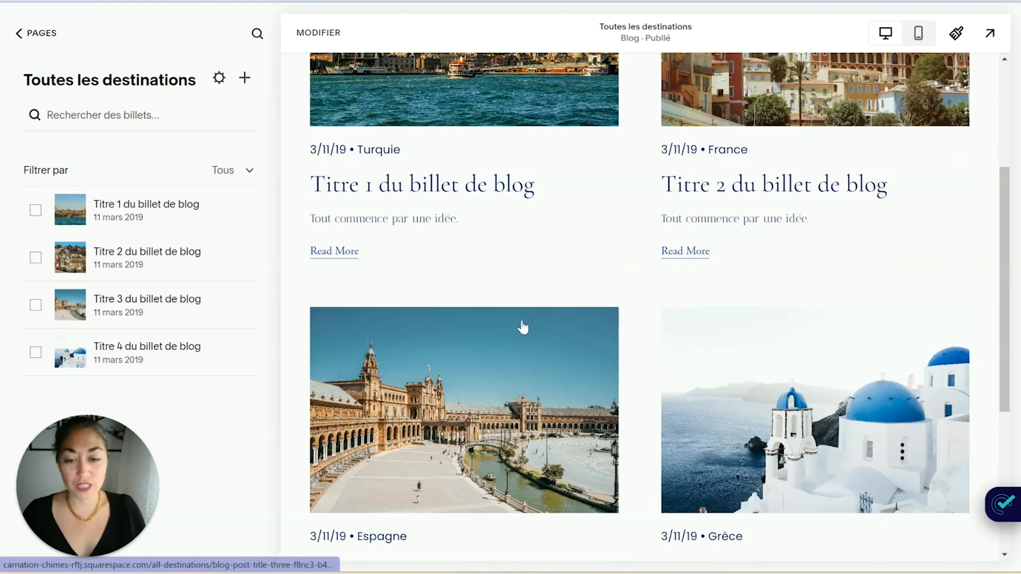
scroll(616, 335, "up", 4)
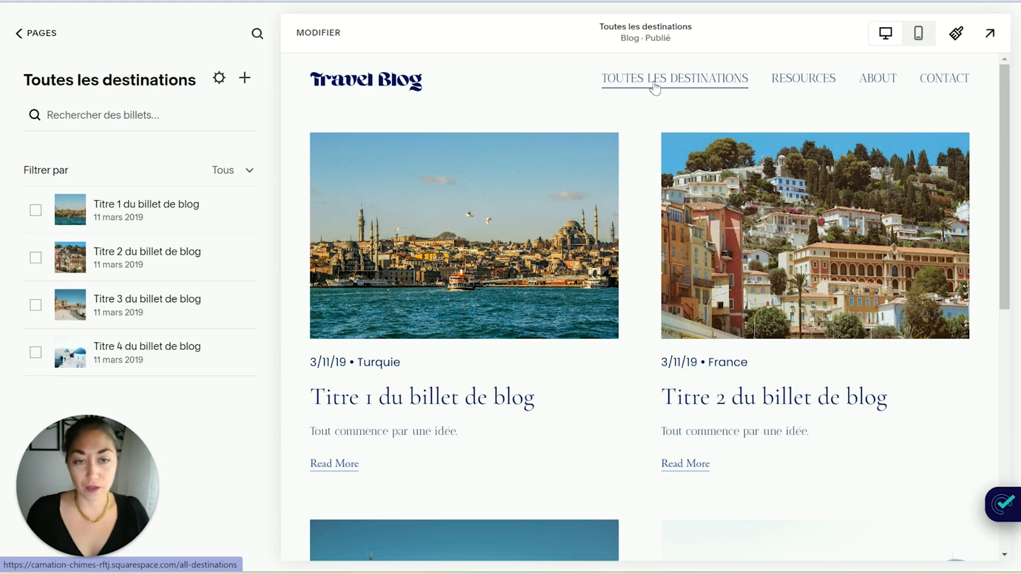
left_click(21, 39)
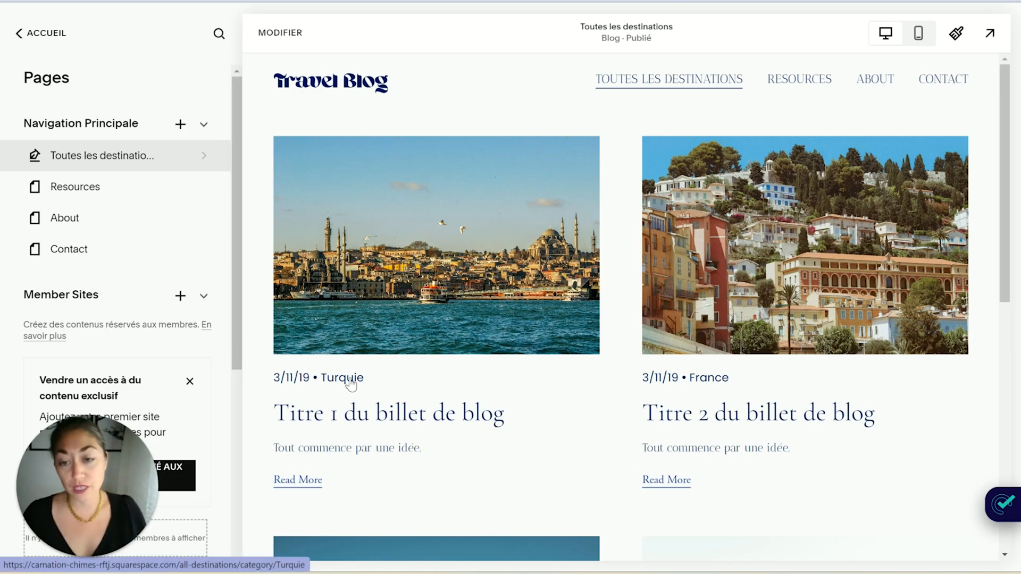
scroll(730, 395, "down", 5)
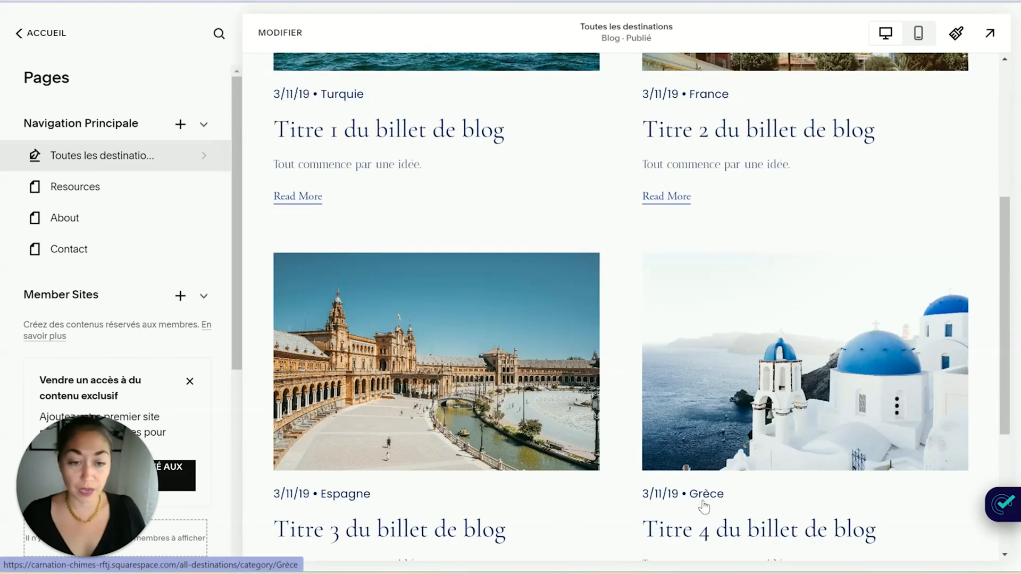
scroll(626, 357, "up", 4)
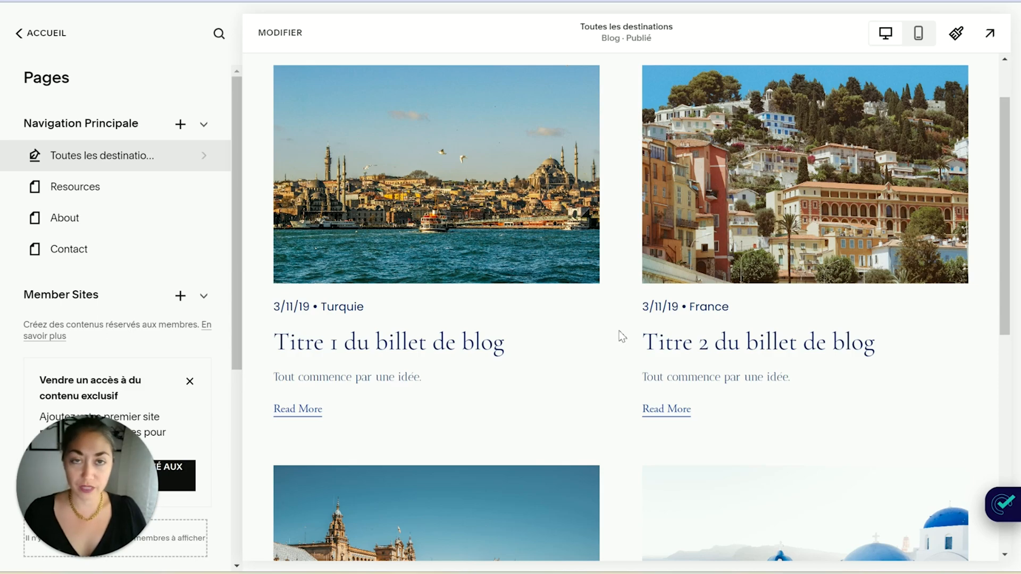
Preview the Turquie category page full-screen and note its path /all-destinations/category/Turquie in Notepad
left_click(350, 308)
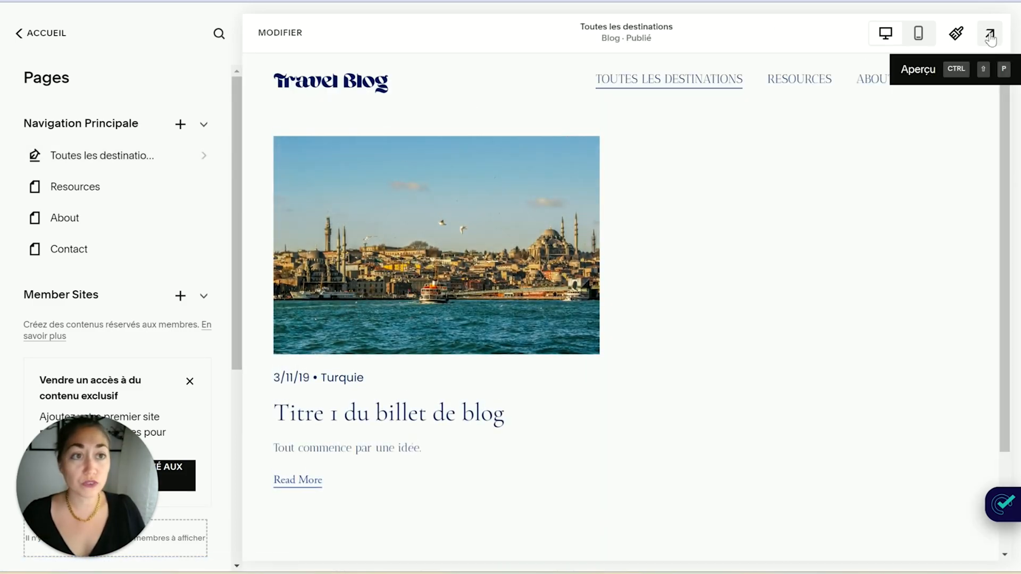
left_click(989, 35)
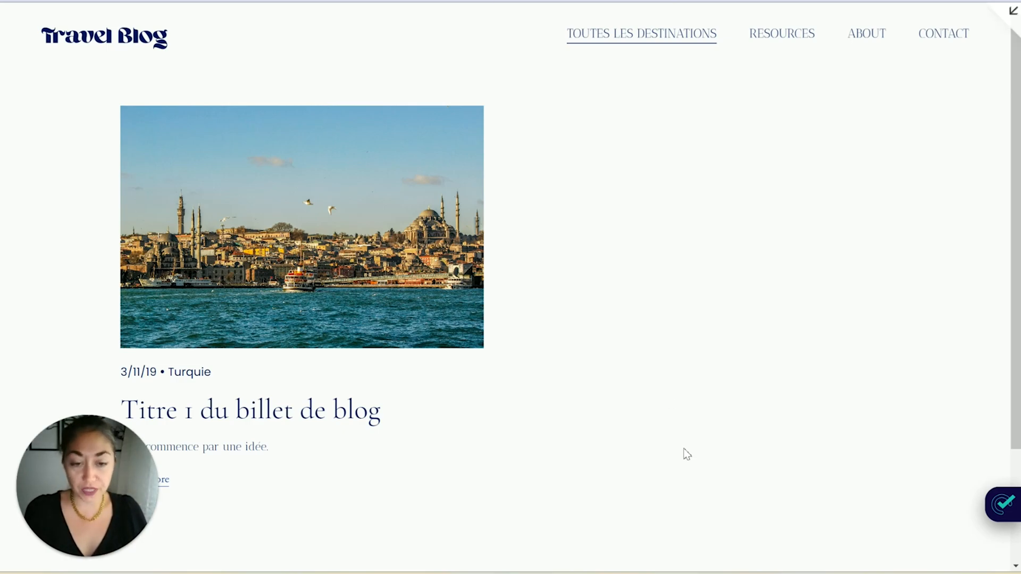
left_click(712, 573)
type("/all-destinations/category/Turquie")
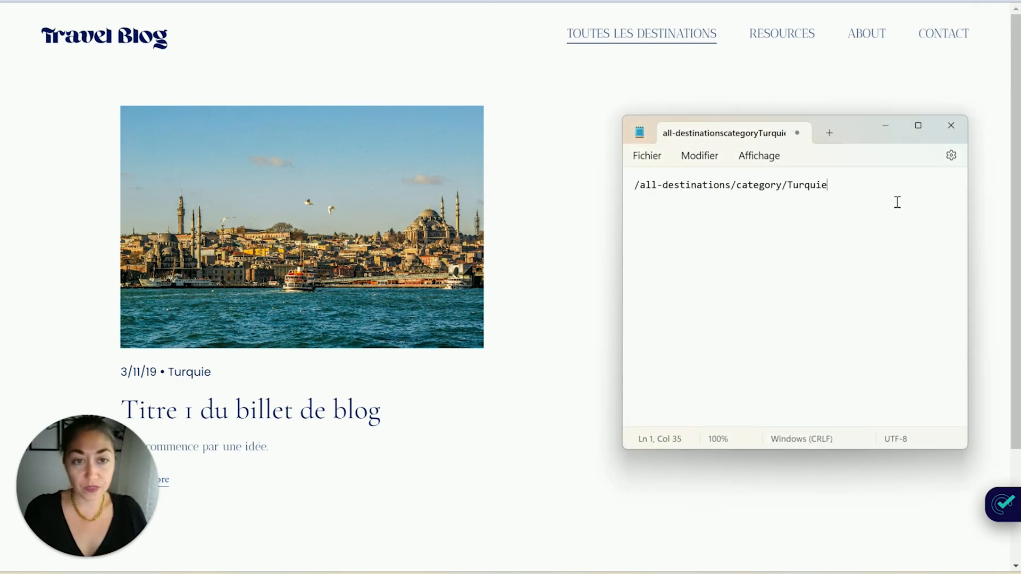
Examine the noted path part by part: the blog slug, the word category and the category name
left_click_drag(877, 185, 628, 186)
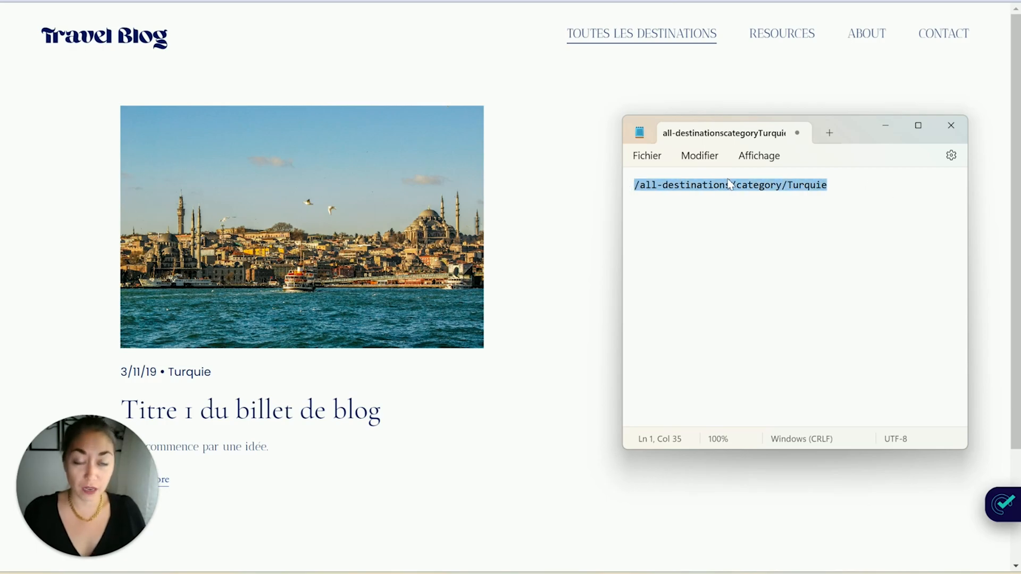
left_click(841, 185)
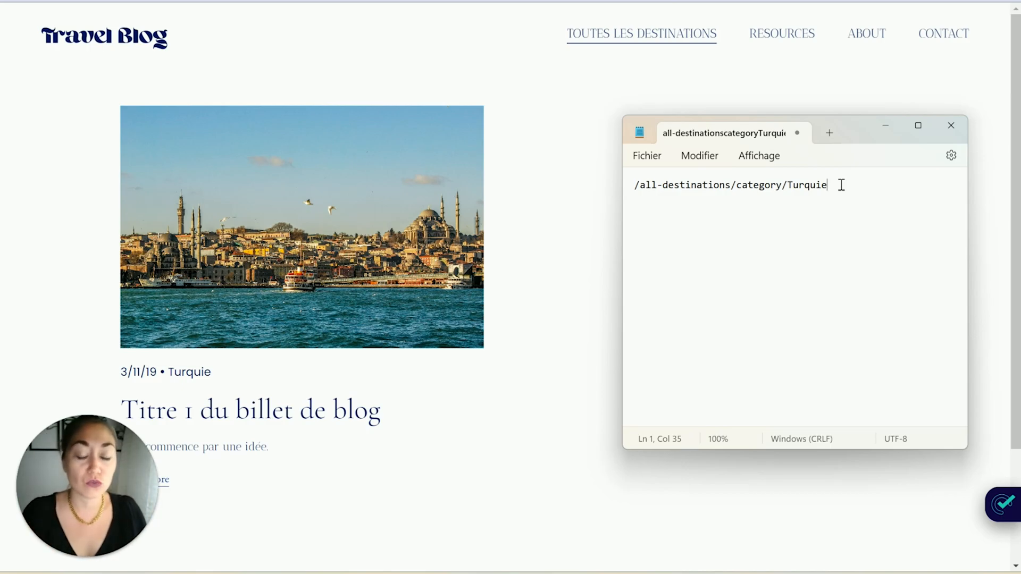
double_click(727, 186)
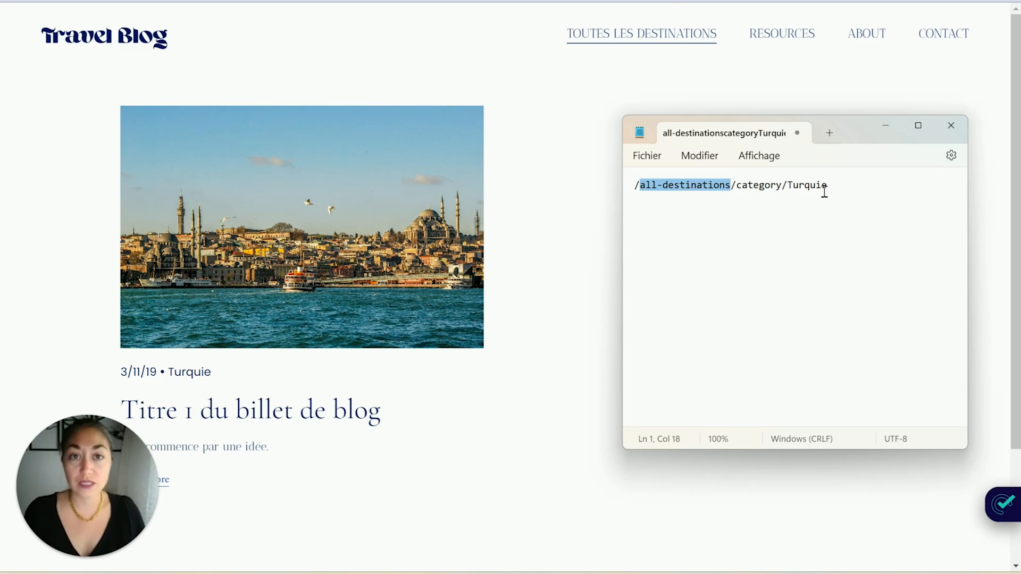
left_click_drag(782, 186, 739, 189)
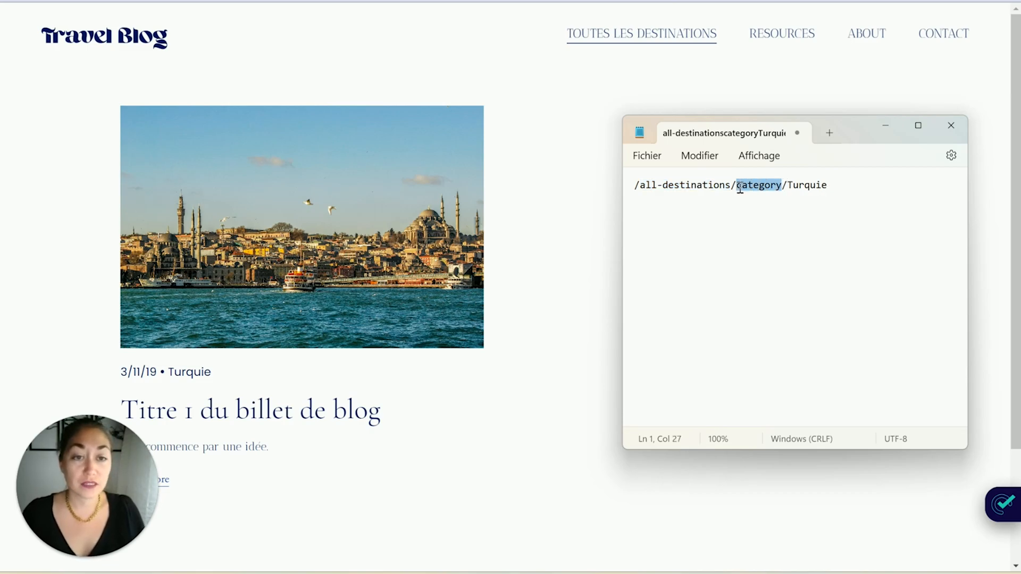
left_click(789, 183)
double_click(822, 185)
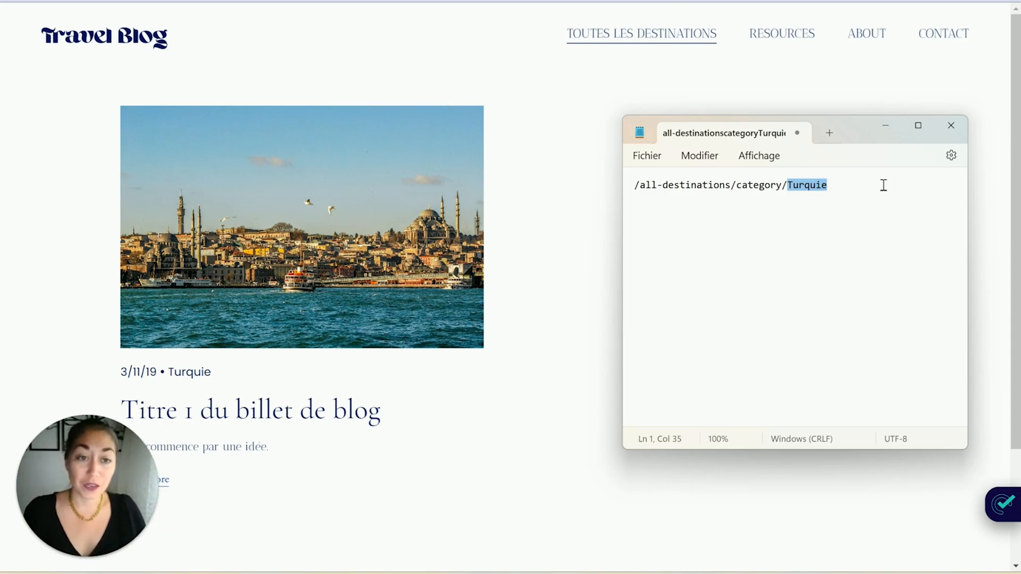
Duplicate the Turquie path onto a second line and change its category name to France
left_click_drag(883, 185, 616, 186)
key("ctrl+c")
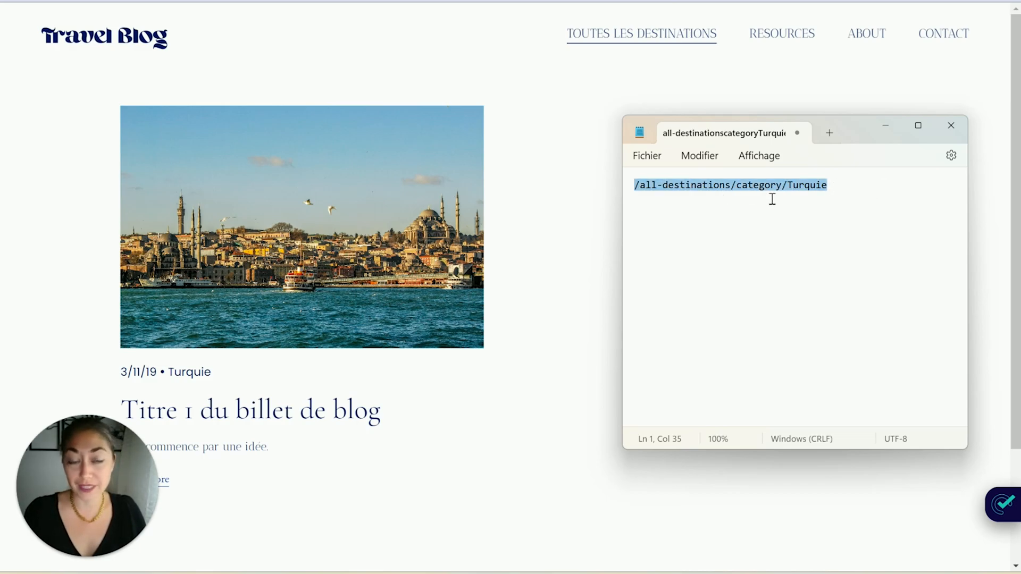
left_click(847, 188)
key("Return")
key("ctrl+v")
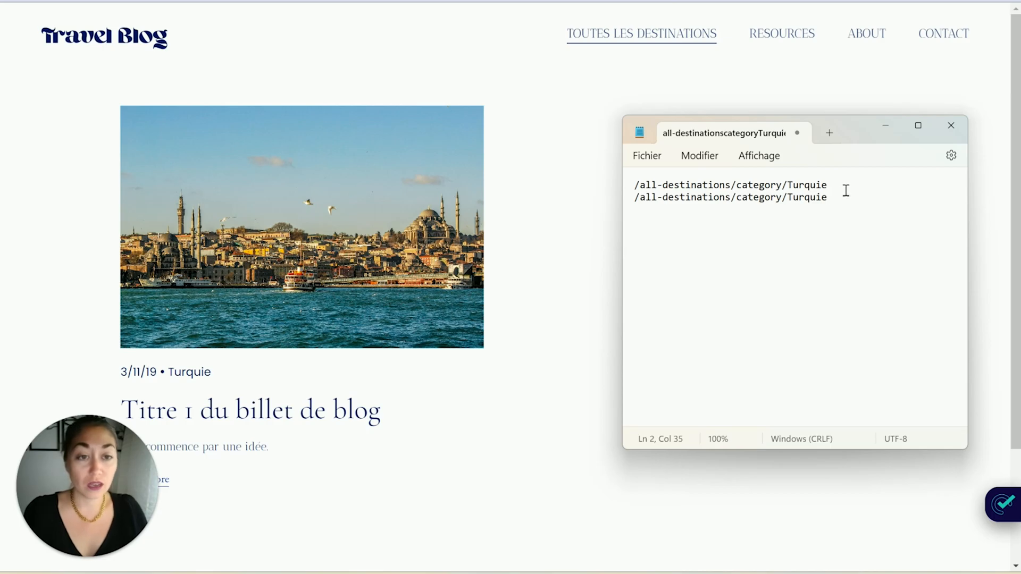
double_click(817, 198)
type("France")
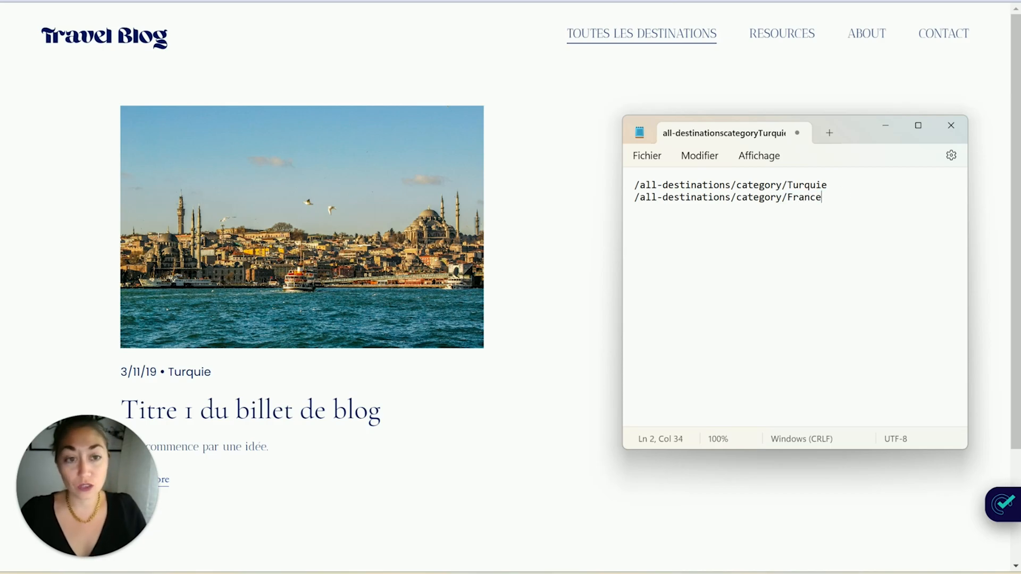
Add a third path line, /all-destinations/category/Espagne, from the copied path
key("ctrl+v")
key("BackSpace")
key("BackSpace")
key("BackSpace")
key("BackSpace")
key("BackSpace")
key("BackSpace")
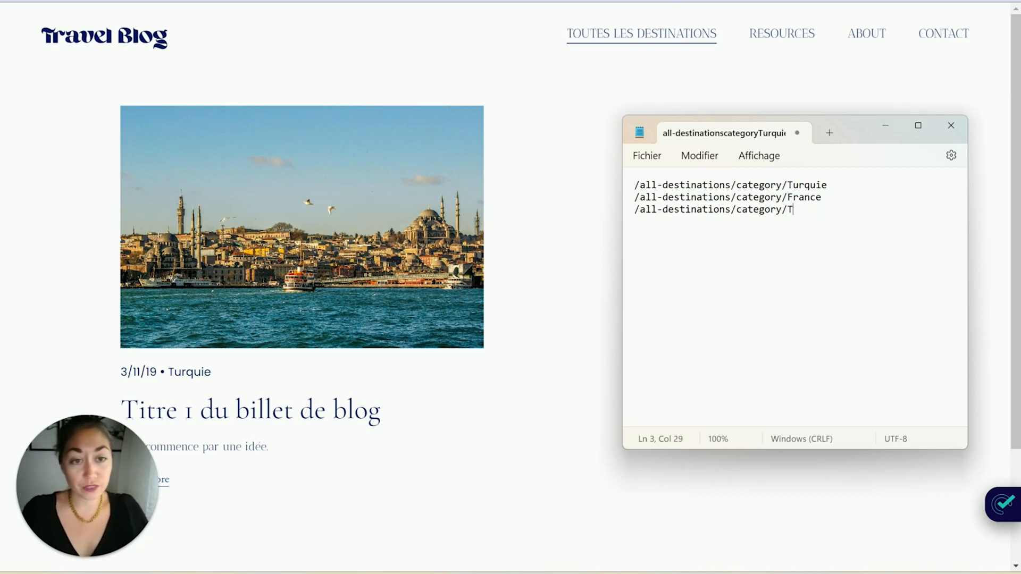
type("Espagne")
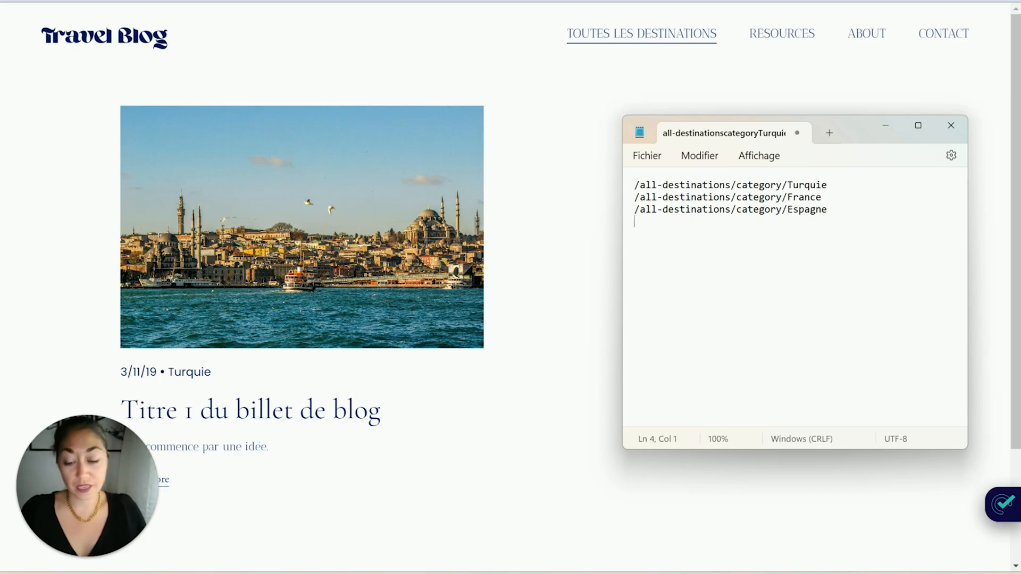
Add a fourth path line, /all-destinations/category/Grèce, from the copied path
key("ctrl+v")
key("BackSpace")
key("BackSpace")
key("BackSpace")
key("BackSpace")
key("BackSpace")
type("grè")
key("BackSpace")
key("BackSpace")
key("BackSpace")
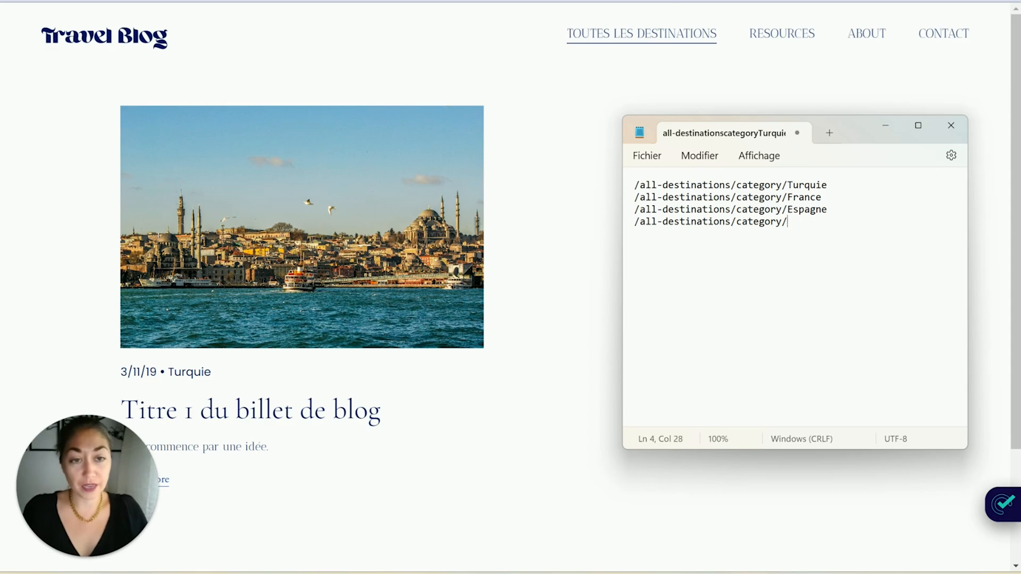
type("Grèce")
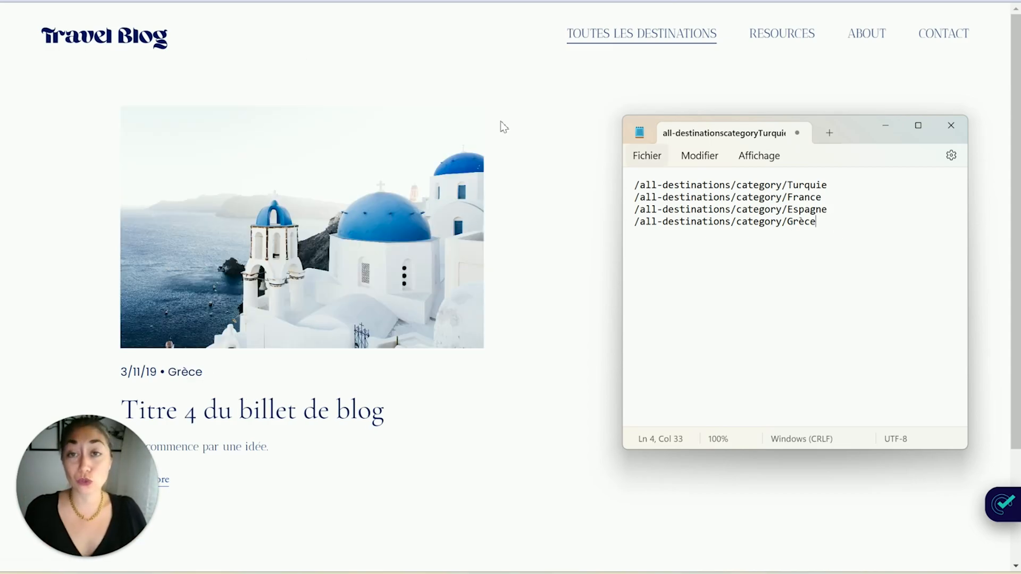
Exit the full-screen preview in Squarespace and add a folder named "Toutes les destinations" to the main navigation
left_click(1013, 21)
left_click(1012, 20)
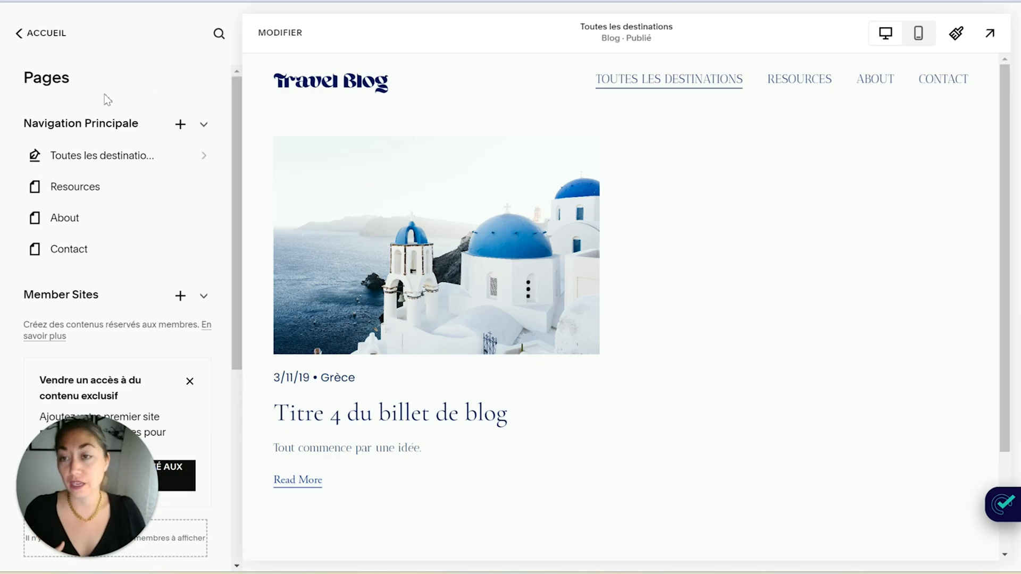
left_click(179, 128)
scroll(338, 238, "down", 2)
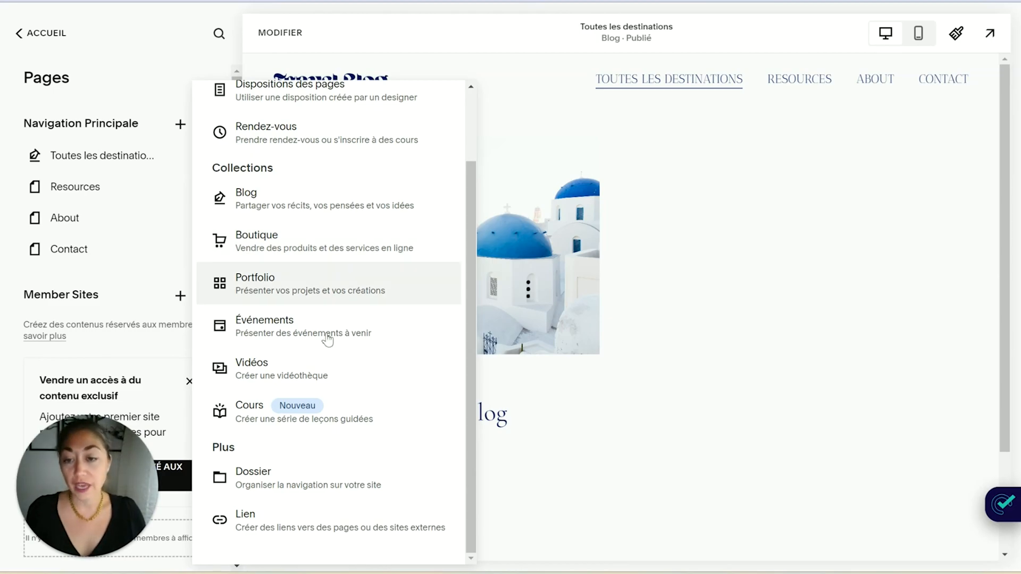
left_click(292, 480)
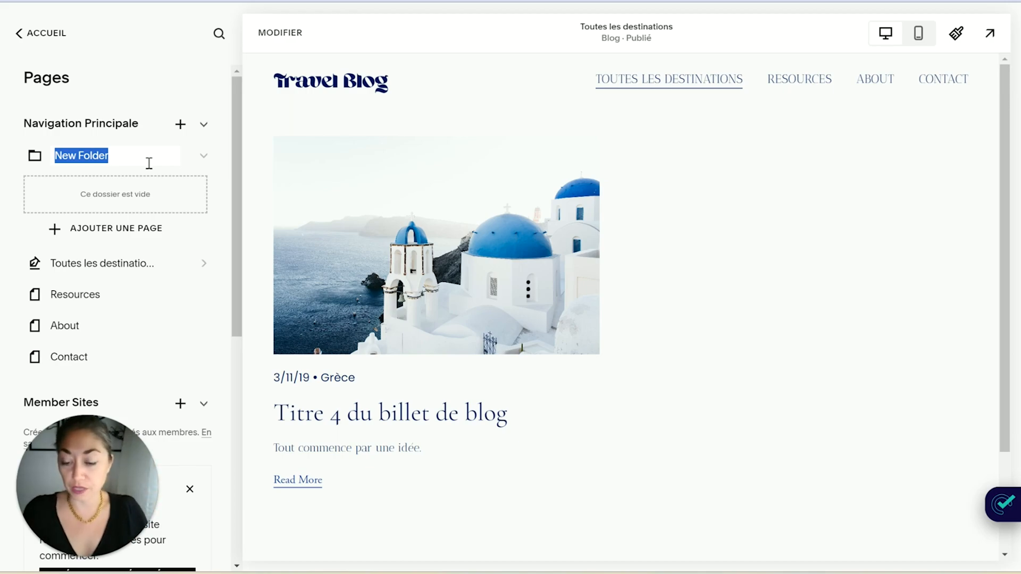
type("Toutes les destinations")
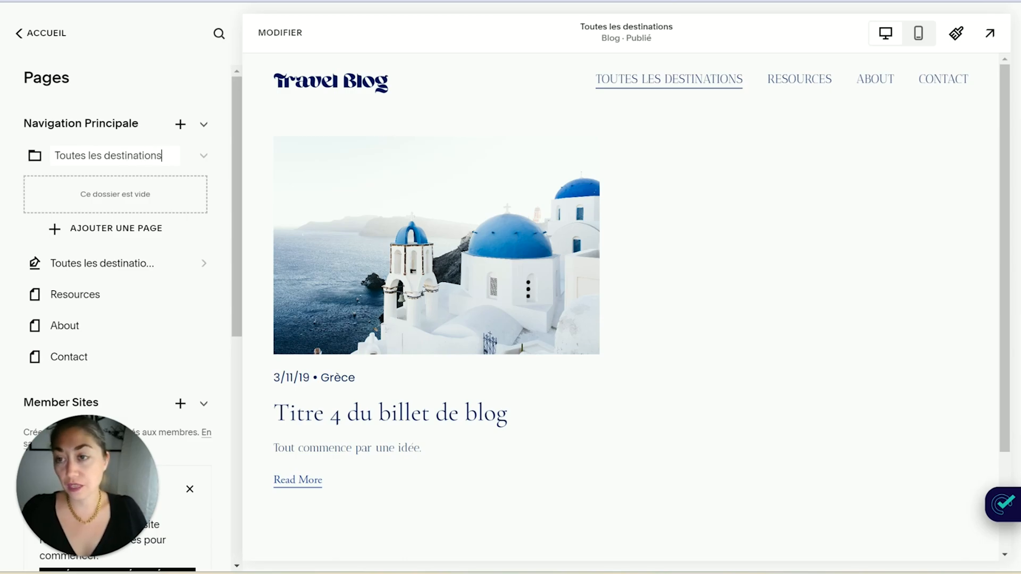
Start creating a new link item inside the empty "Toutes les destinations" folder
left_click(184, 156)
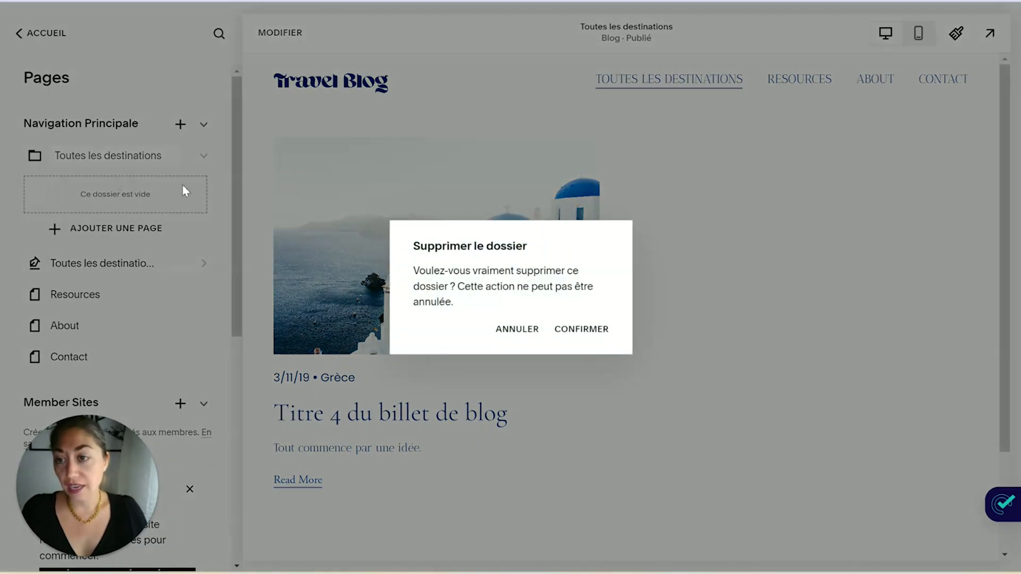
left_click(562, 335)
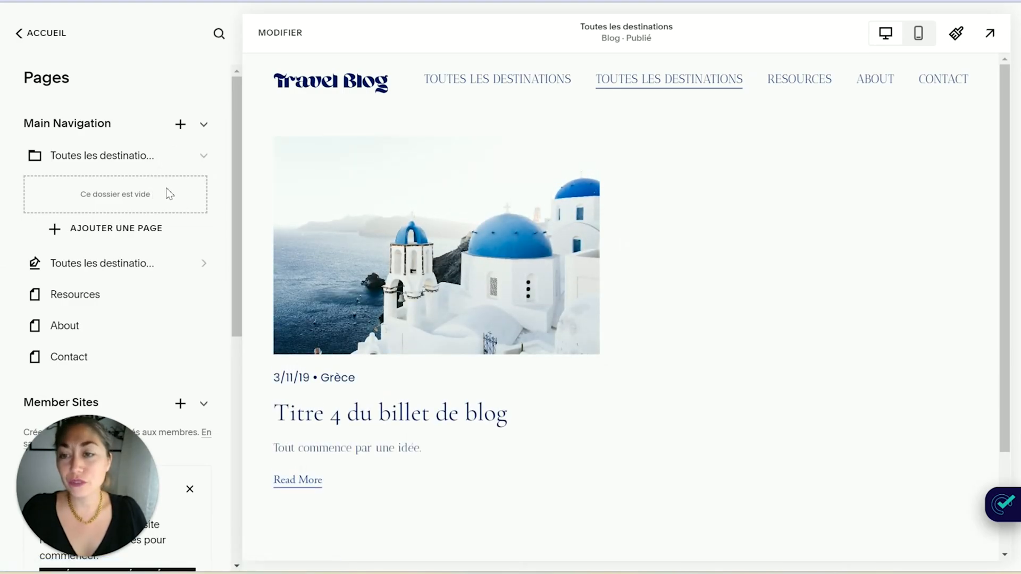
left_click(130, 233)
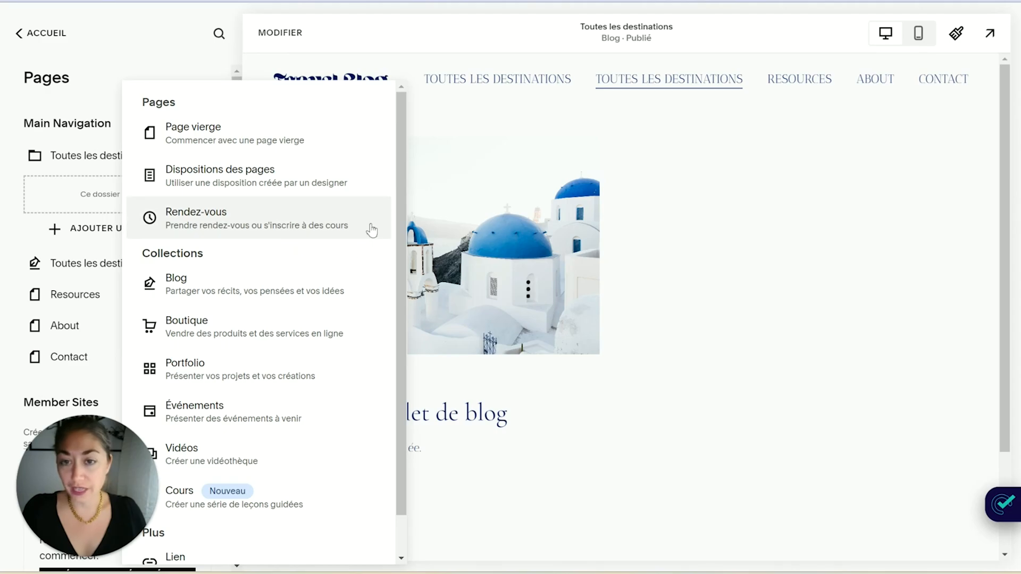
left_click_drag(400, 202, 402, 245)
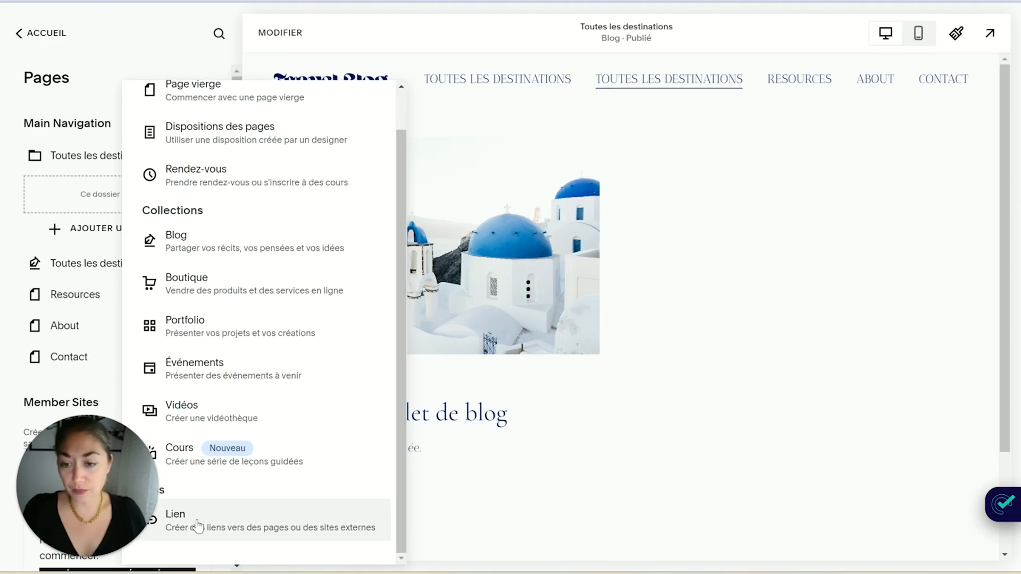
left_click(276, 529)
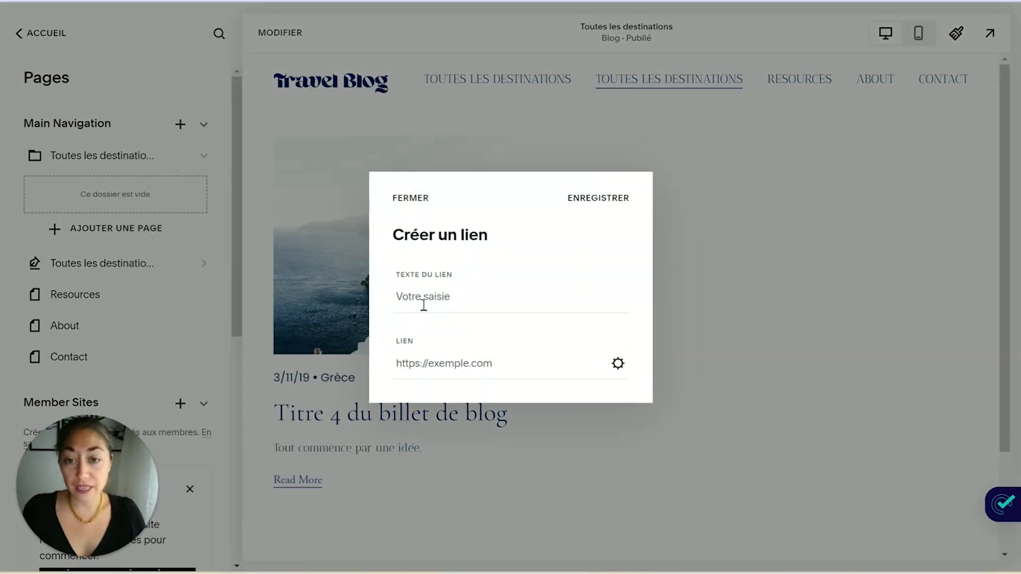
left_click(455, 307)
left_click(464, 366)
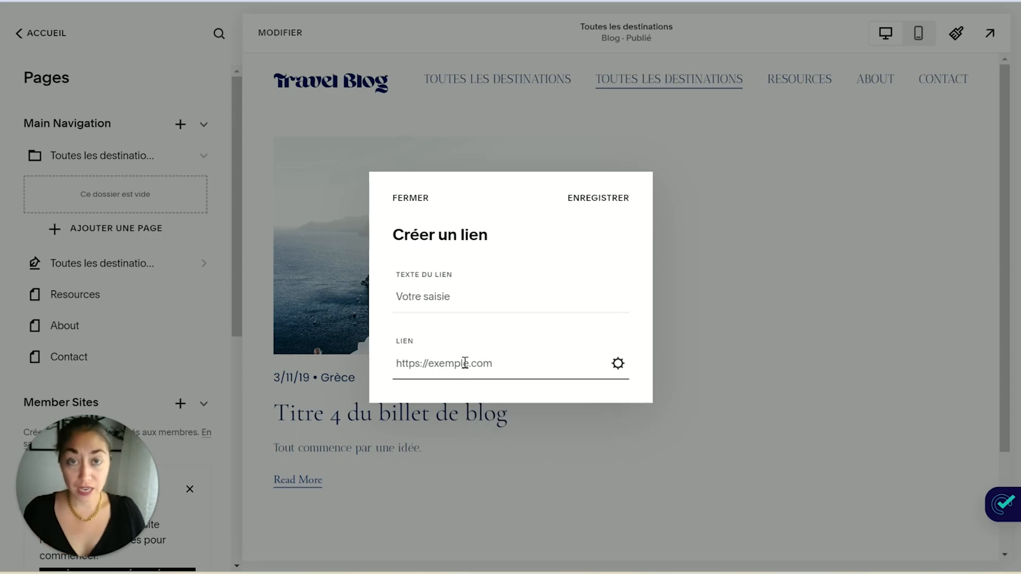
Copy the Turquie path from the notes and save the link as "Turquie" pointing to /all-destinations/category/Turquie
key("alt+Tab")
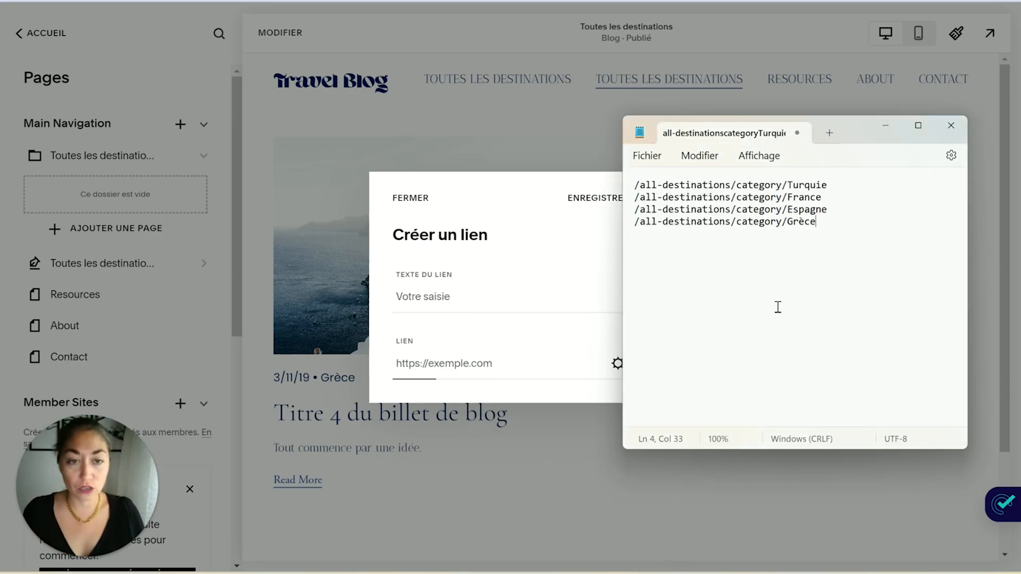
left_click_drag(830, 185, 629, 186)
key("ctrl+c")
left_click(480, 363)
key("ctrl+v")
left_click(457, 294)
type("Turquie")
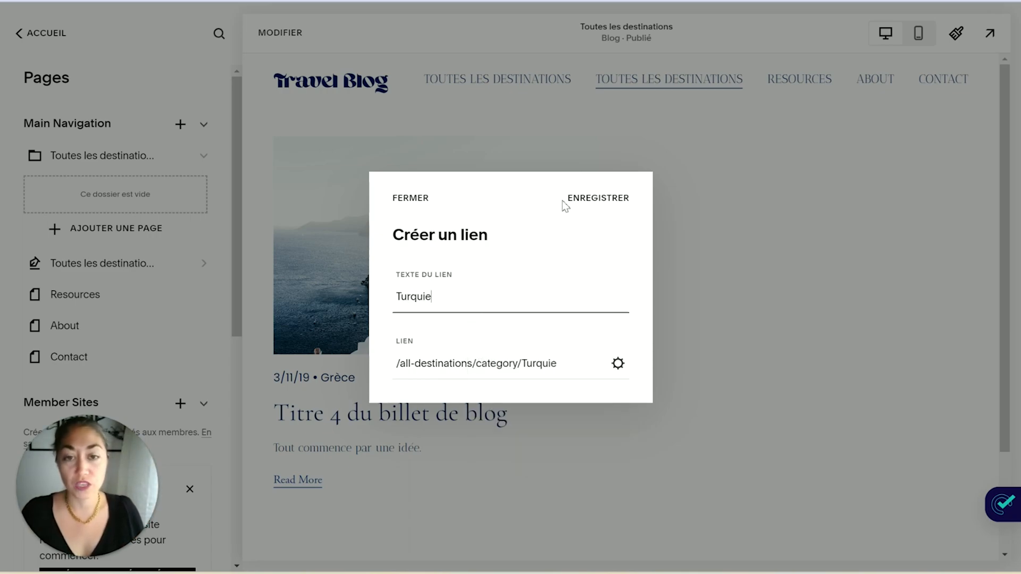
left_click(597, 198)
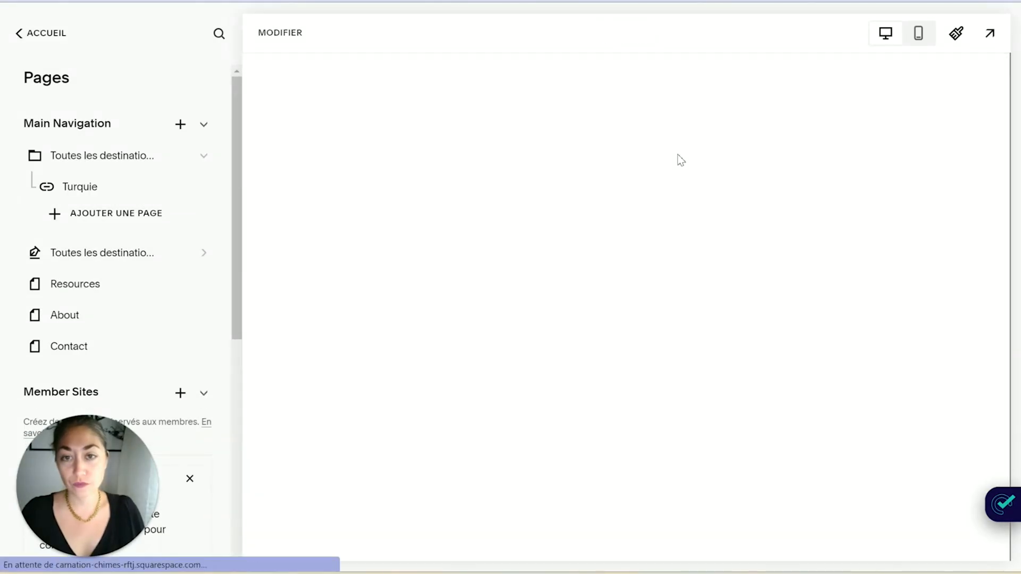
Add a "France" link to the folder, using the path /all-destinations/category/France copied from the notes, and save it
mouse_move(525, 81)
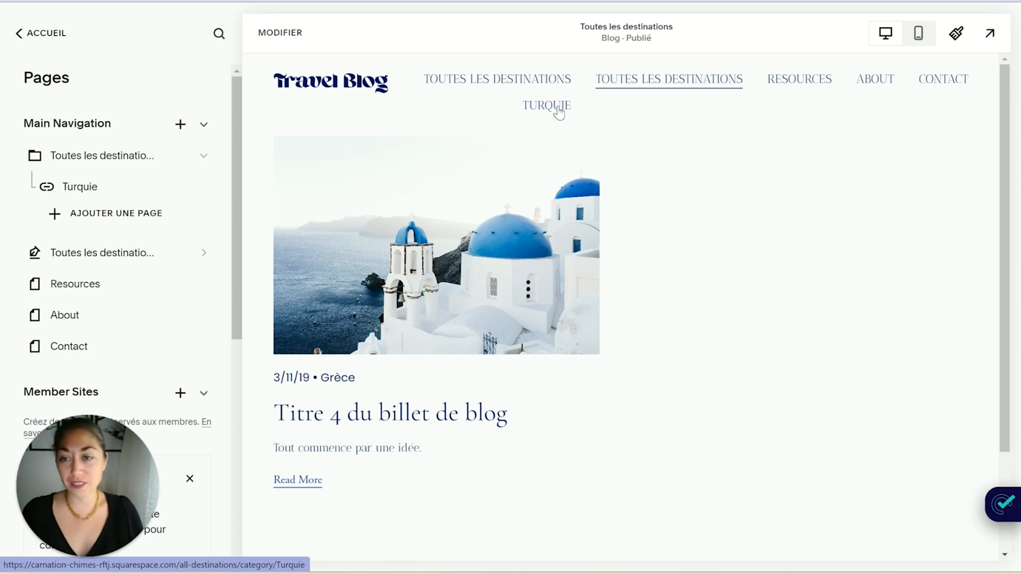
left_click(120, 213)
scroll(224, 460, "down", 2)
left_click(247, 519)
key("alt+Tab")
left_click_drag(825, 198, 632, 198)
key("ctrl+c")
left_click(446, 352)
key("ctrl+v")
left_click(444, 296)
type("Fran")
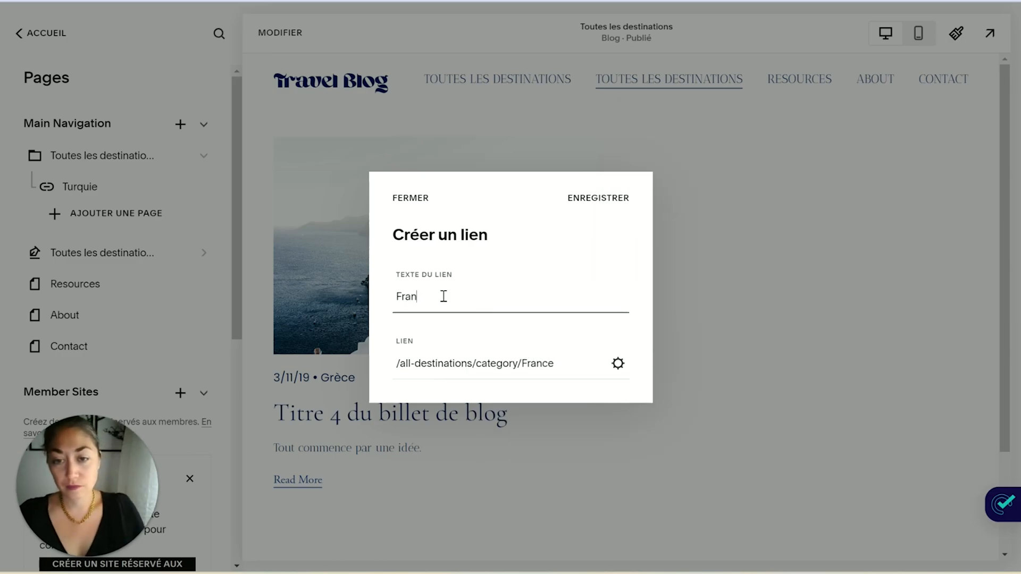
type("ce")
left_click(582, 201)
Add an "Espagne" link to the folder, using the path /all-destinations/category/Espagne copied from the notes, and save it
key("alt+Tab")
left_click_drag(826, 209, 631, 212)
key("ctrl+c")
left_click(129, 248)
scroll(228, 459, "down", 2)
left_click(249, 518)
left_click(456, 299)
type("Espagne")
left_click(469, 370)
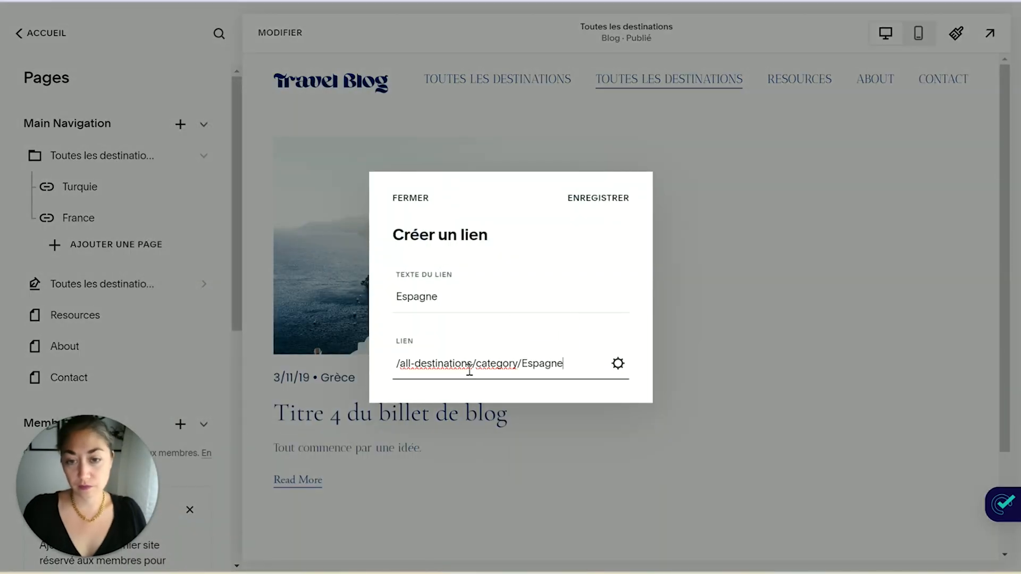
key("ctrl+v")
left_click(597, 199)
Add a "Grèce" link to the folder, using the path /all-destinations/category/Grèce copied from the notes, and save it
key("alt+Tab")
left_click_drag(816, 225, 633, 223)
key("ctrl+c")
left_click(120, 277)
scroll(236, 468, "down", 2)
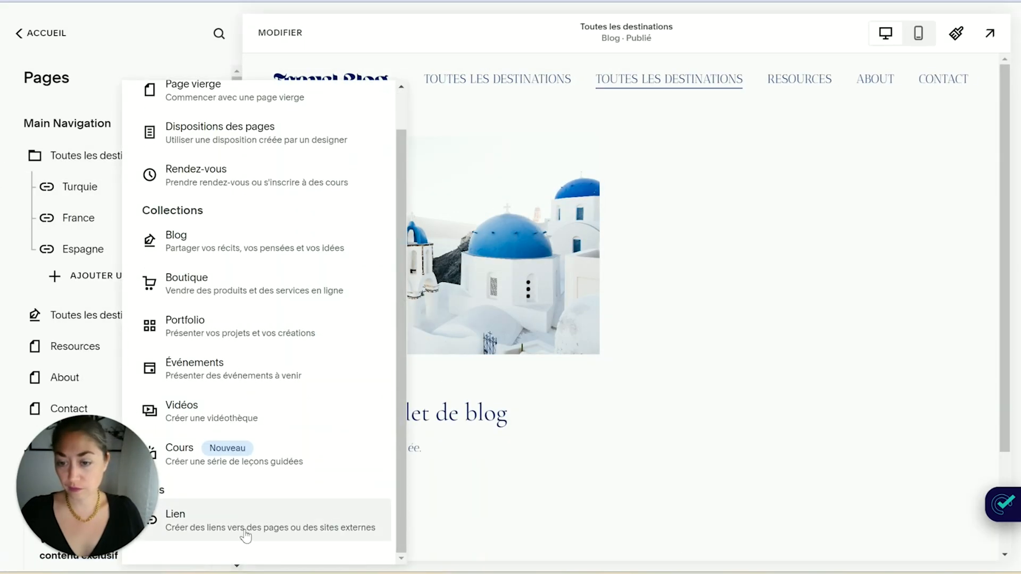
left_click(246, 534)
left_click(404, 298)
type("Grèce")
left_click(463, 362)
key("ctrl+v")
left_click(596, 199)
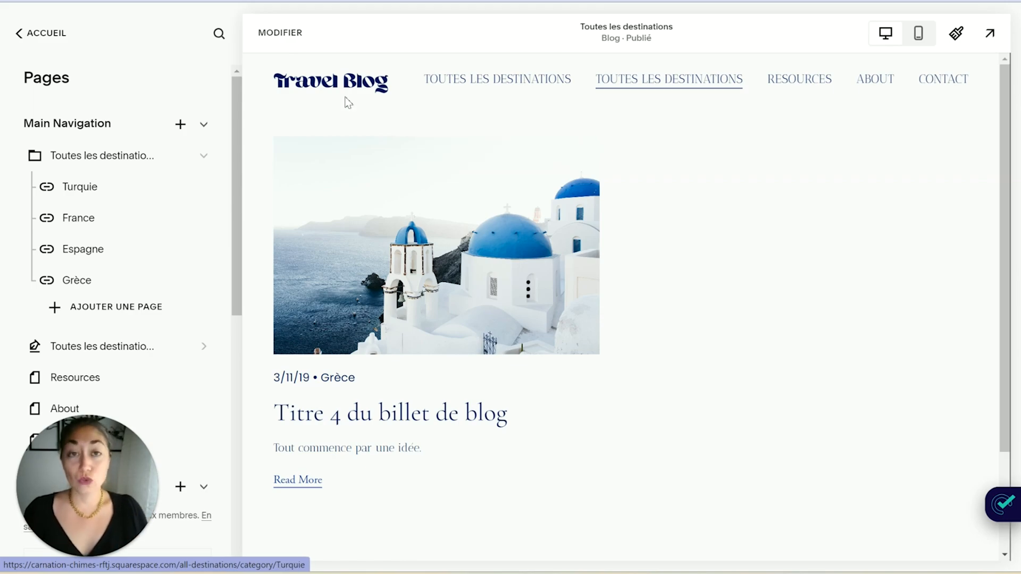
Move the blog page to the end of the "Toutes les destinations" folder and reorder the Turquie link to follow Grèce
scroll(236, 160, "down", 1)
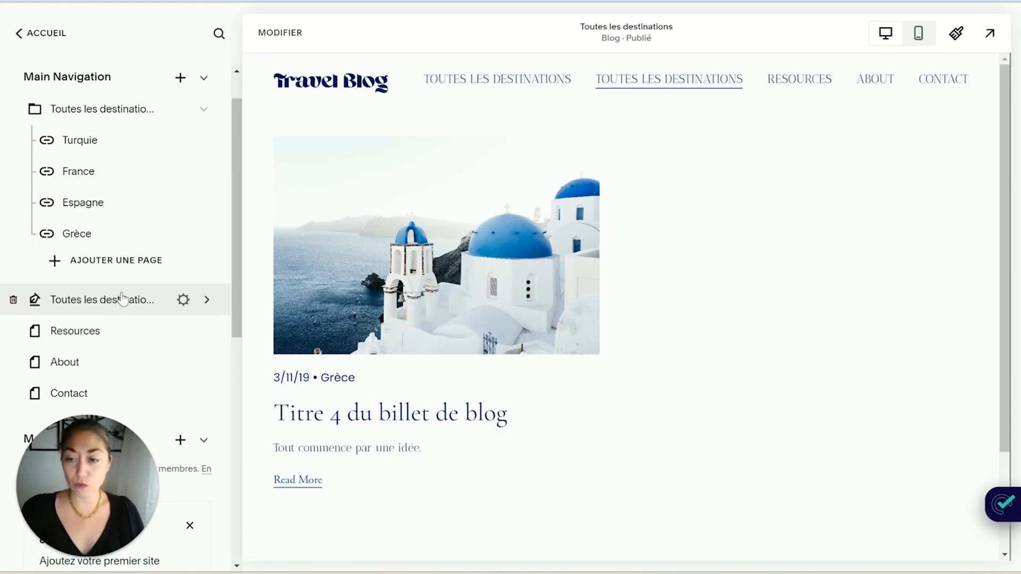
left_click_drag(126, 300, 134, 270)
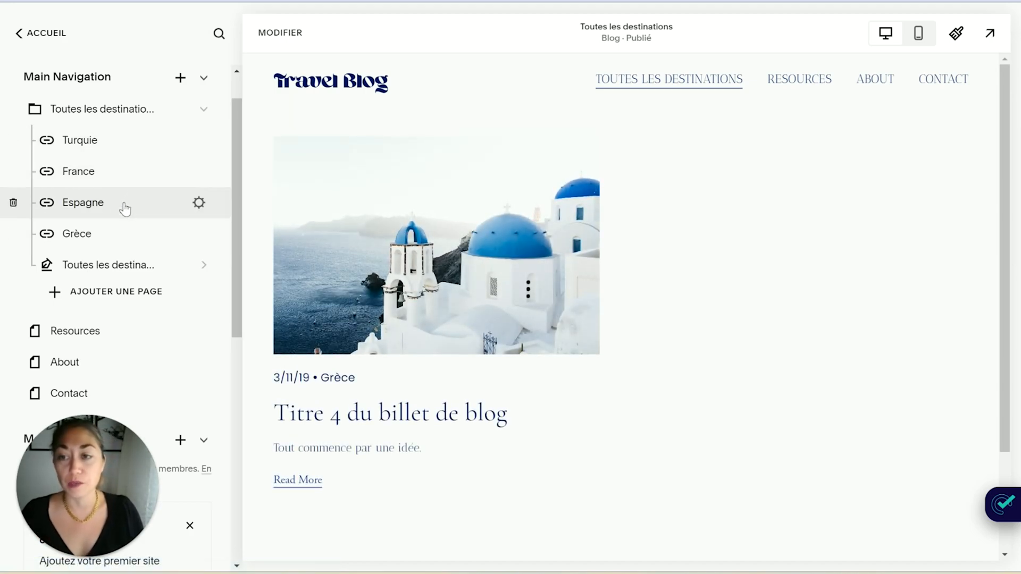
double_click(117, 142)
left_click_drag(121, 238, 122, 239)
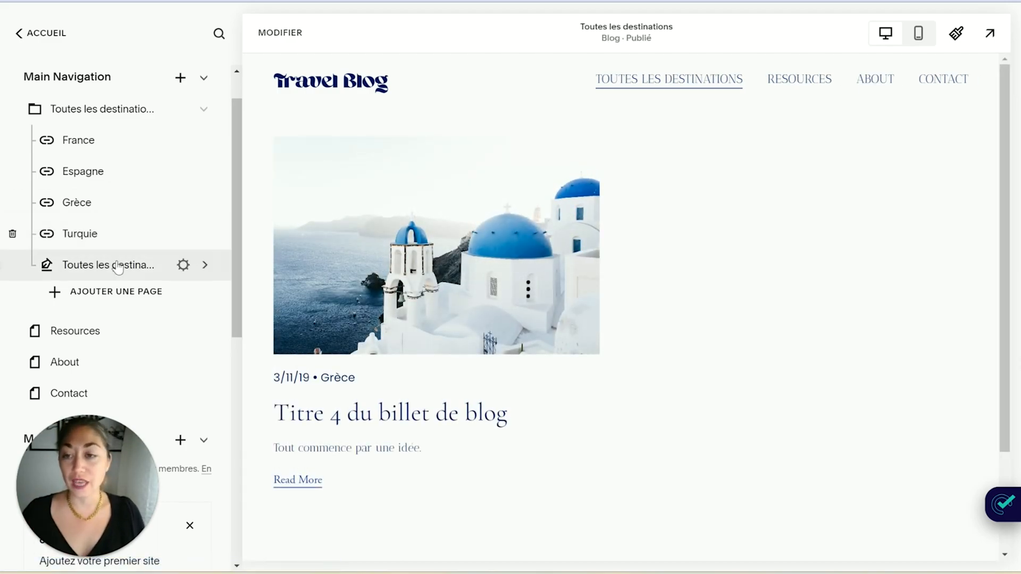
Set both the page title and the navigation title of the nested blog page to "Tous les pays" and save the settings
mouse_move(682, 85)
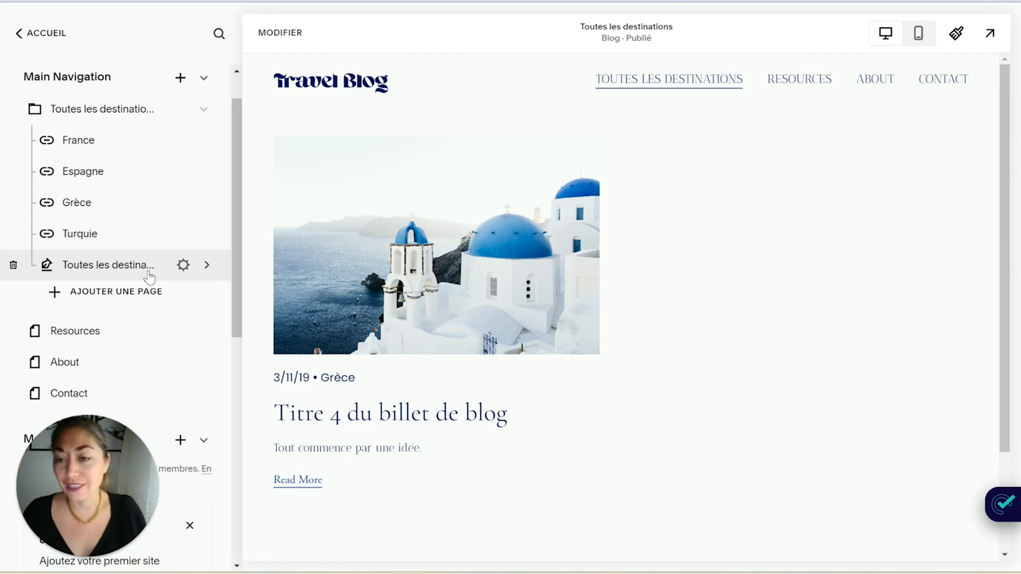
left_click(183, 265)
left_click_drag(588, 177, 475, 169)
type("Tous les pays")
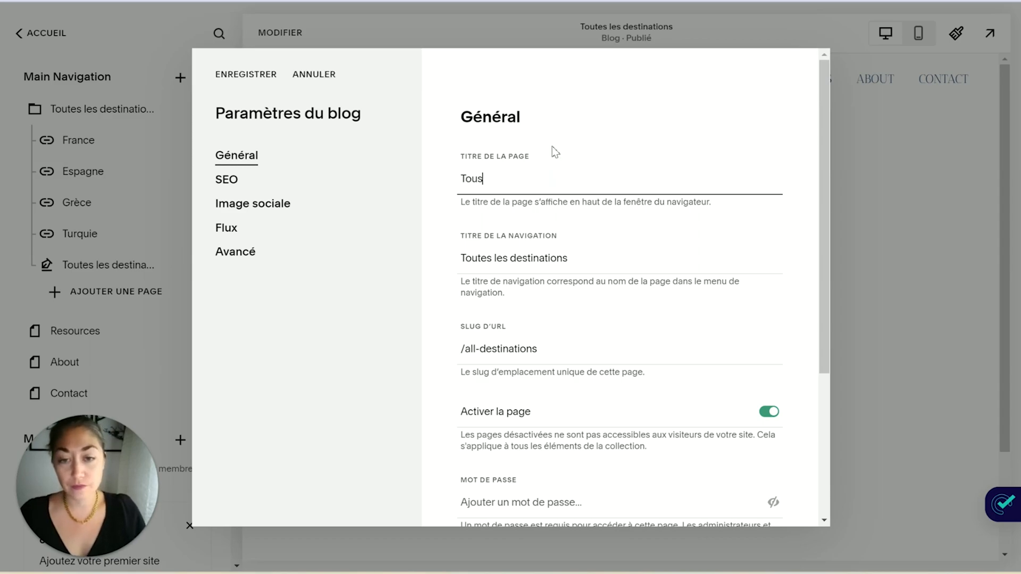
key("Tab")
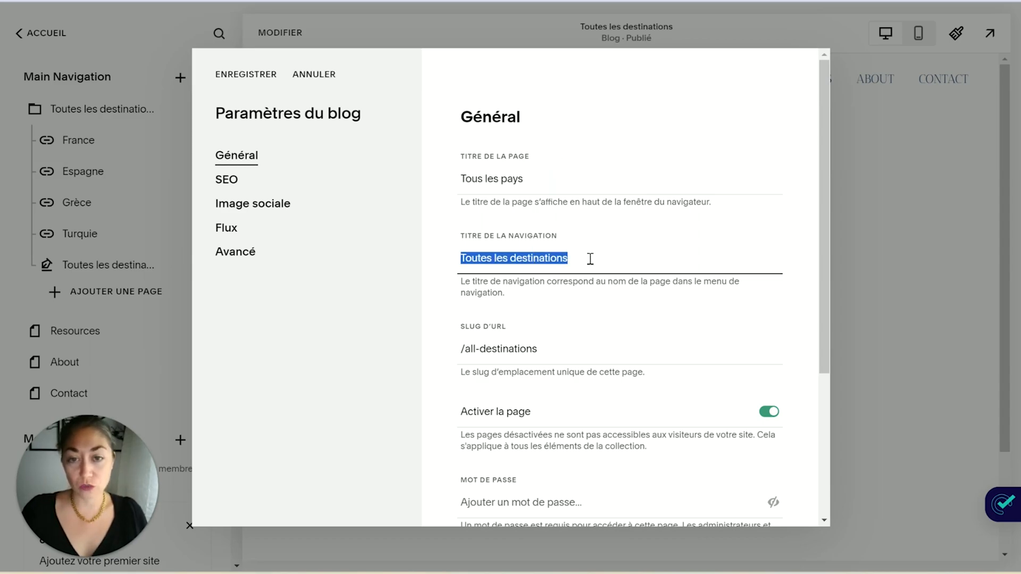
key("ctrl+v")
left_click_drag(630, 260, 448, 267)
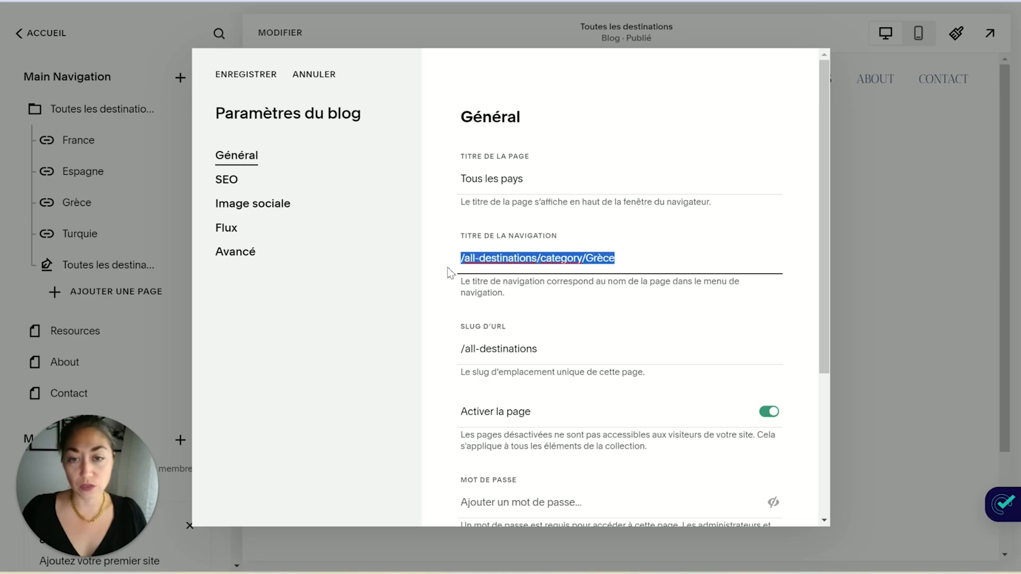
type("Tous les")
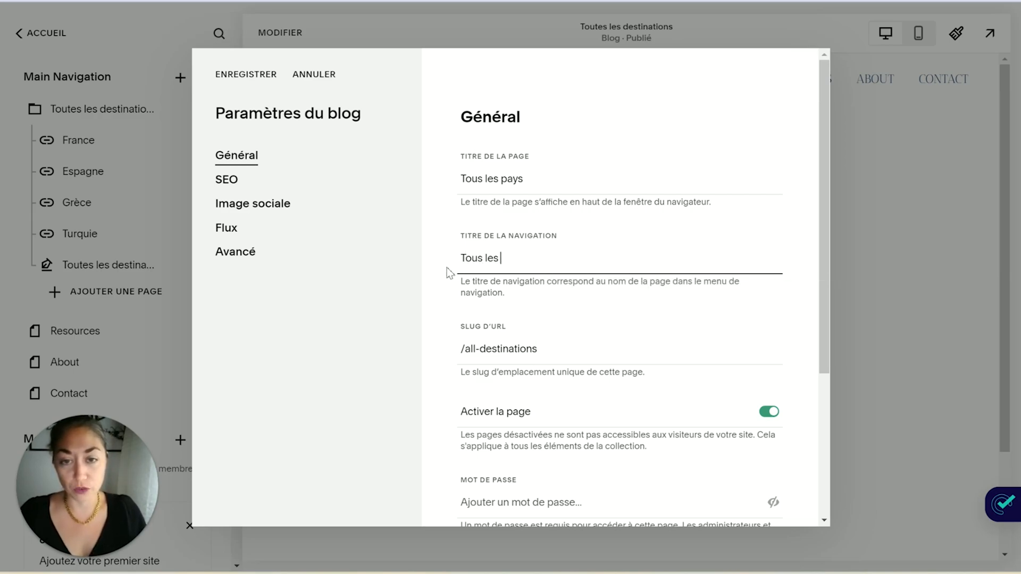
type(" pays")
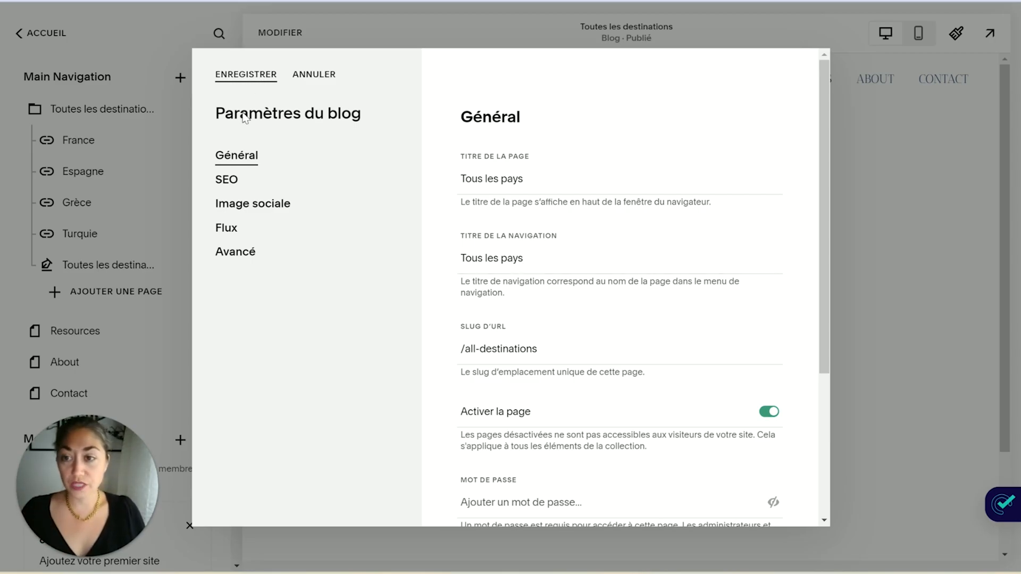
left_click(250, 75)
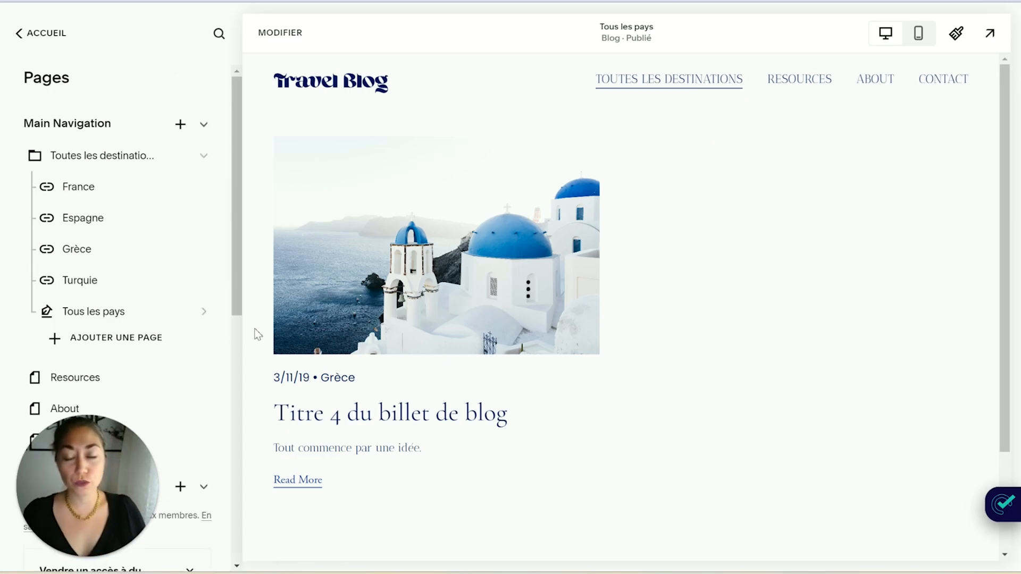
Inspect the "Toutes les destinations" navigation title in the full-screen preview and copy its class name, header-nav-folder-title
mouse_move(702, 80)
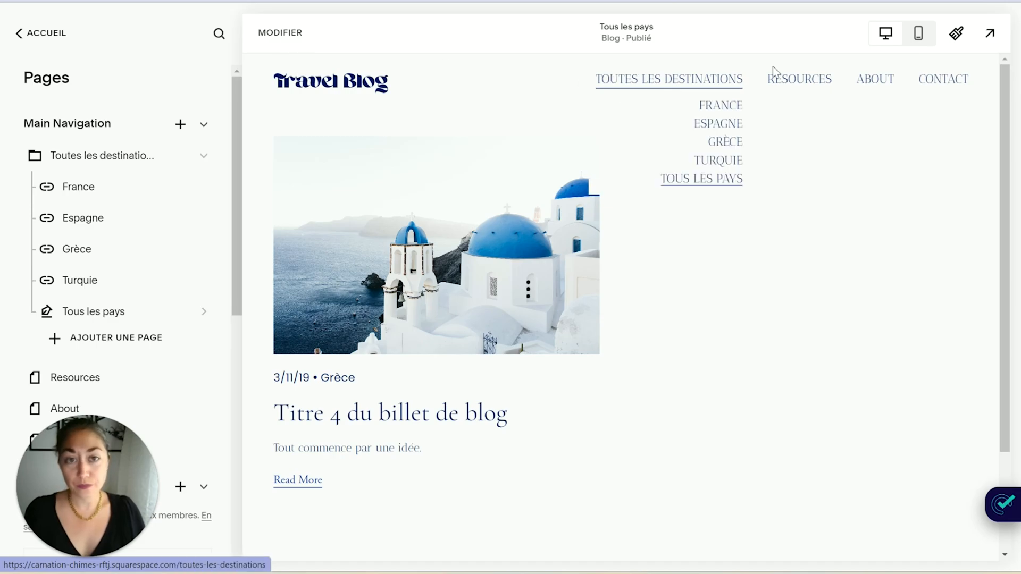
left_click(987, 35)
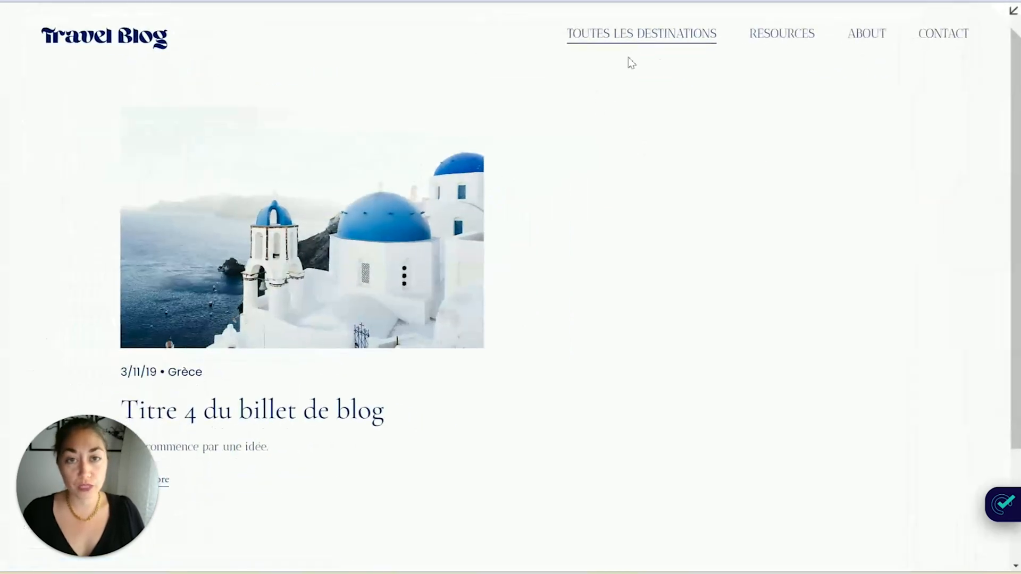
right_click(658, 37)
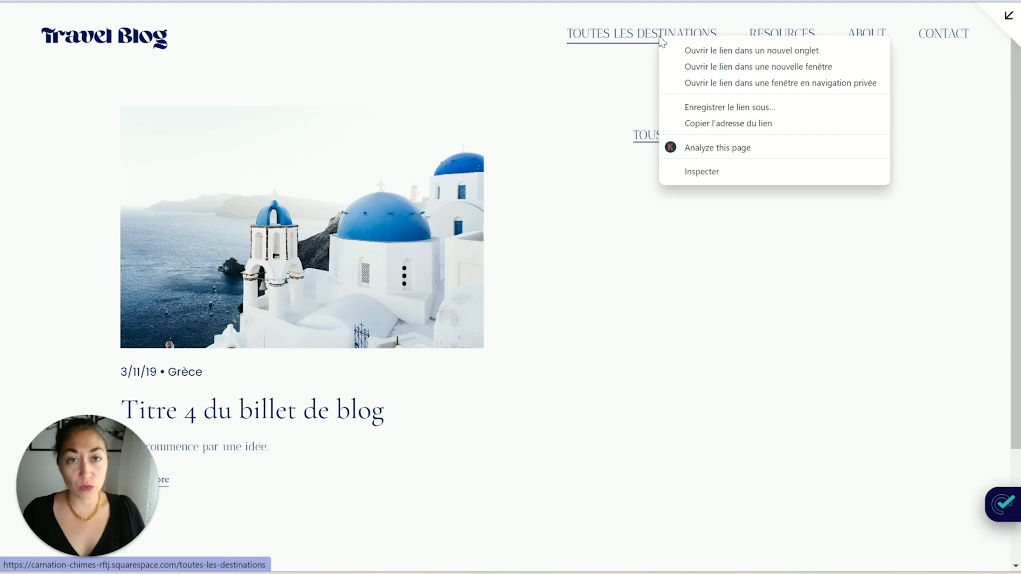
left_click(691, 173)
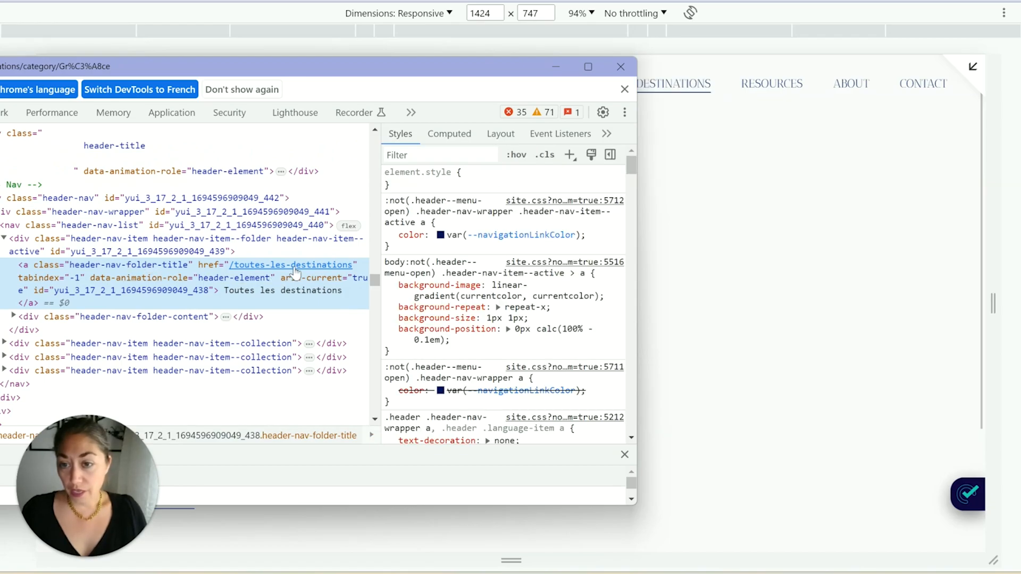
double_click(121, 269)
key("ctrl+c")
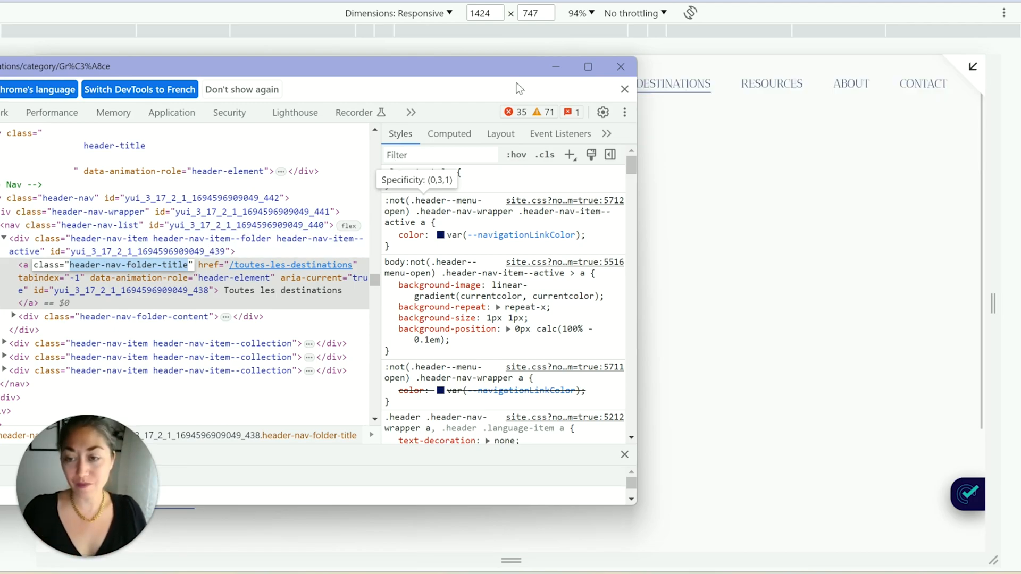
Paste the class name below the paths in the notes, prefix it with a dot, and copy the selector .header-nav-folder-title
key("alt+Tab")
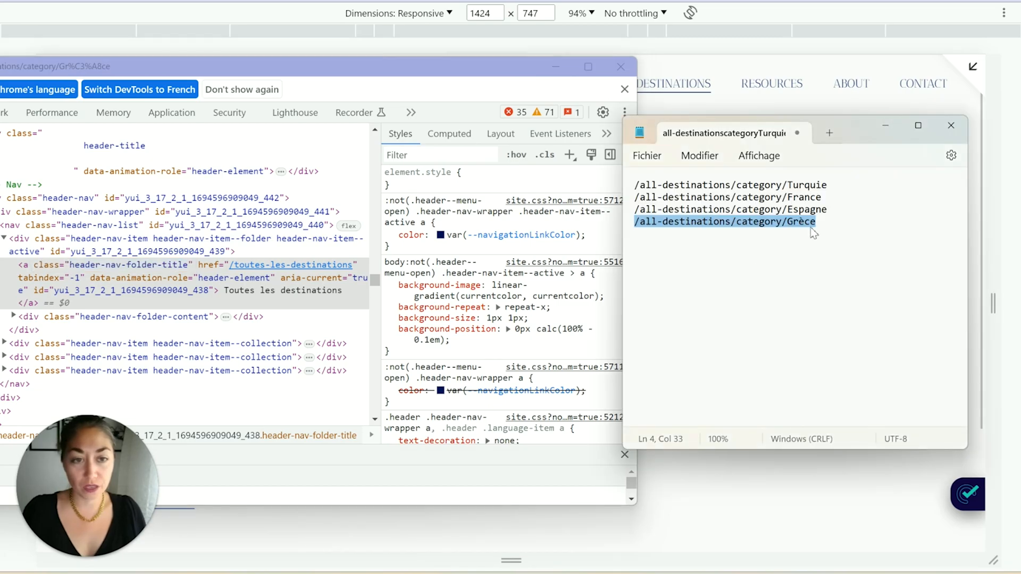
left_click(831, 224)
key("Return")
key("Return")
key("ctrl+v")
key("Home")
type(".")
triple_click(806, 252)
key("ctrl+c")
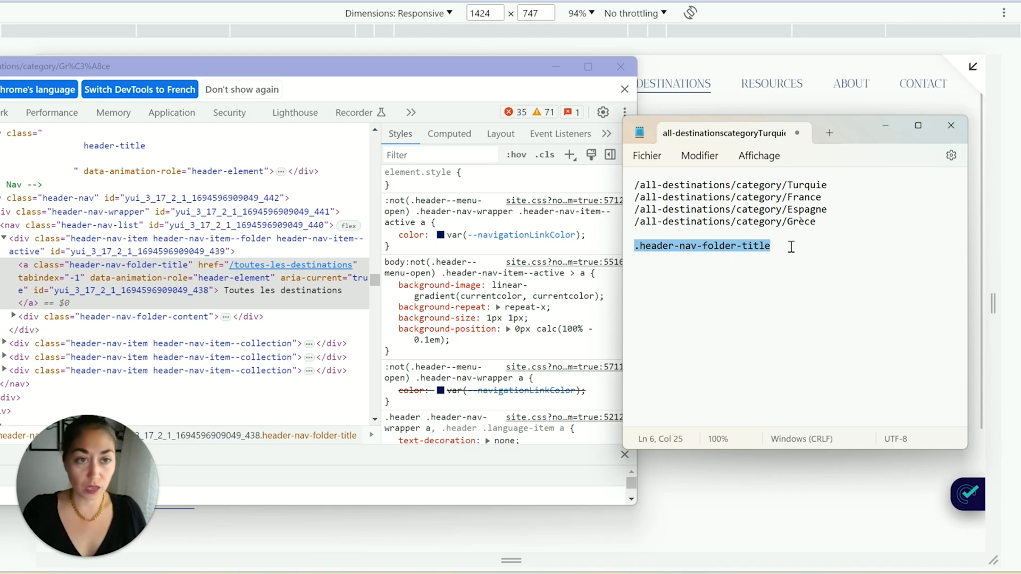
Close the developer tools and exit the full-screen site preview
left_click(628, 67)
left_click(629, 66)
mouse_move(588, 37)
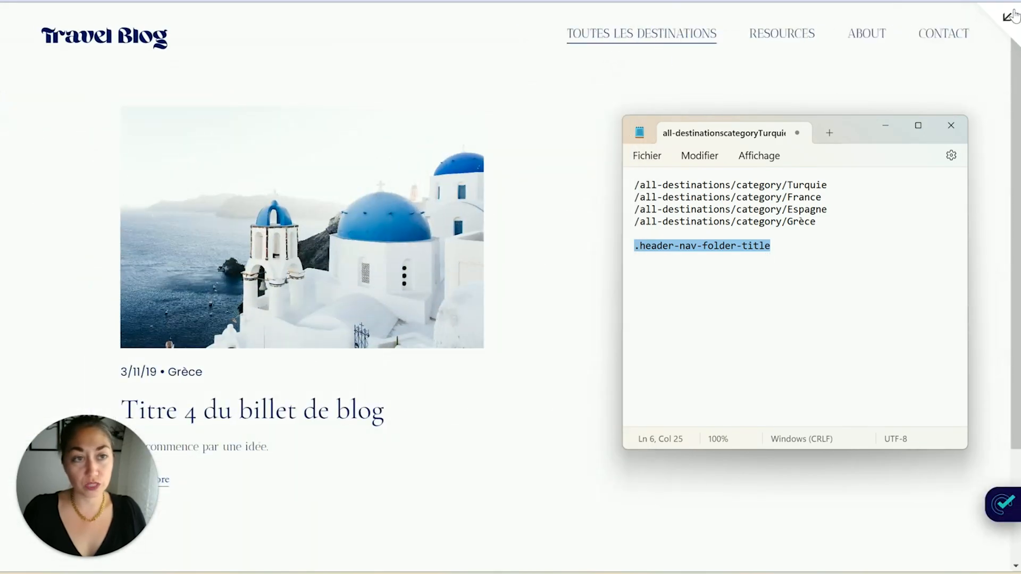
left_click(1008, 16)
Search the site tools for "css", open the custom CSS editor and paste the copied selector .header-nav-folder-title on the first line
left_click(219, 33)
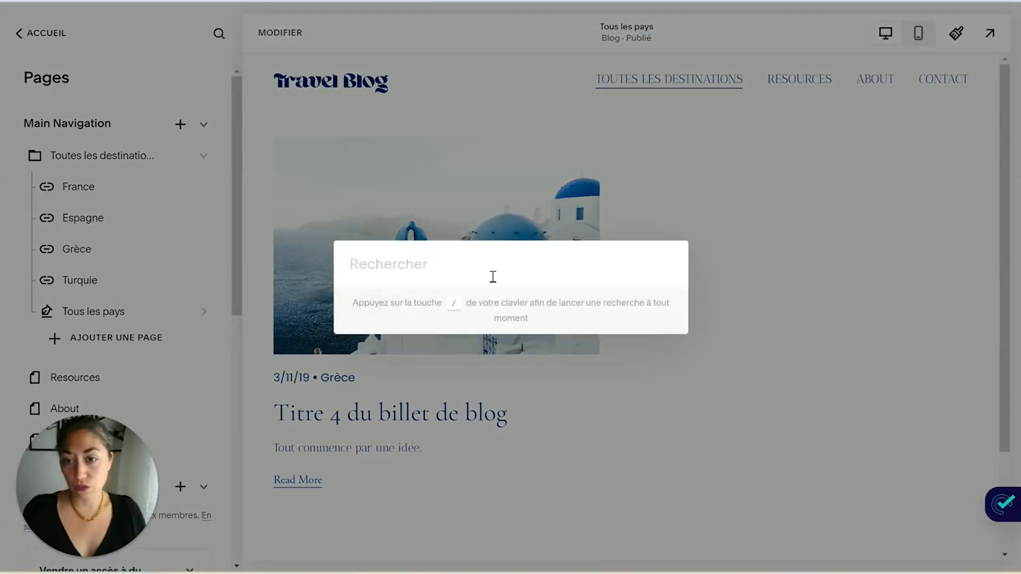
type("css")
left_click(492, 284)
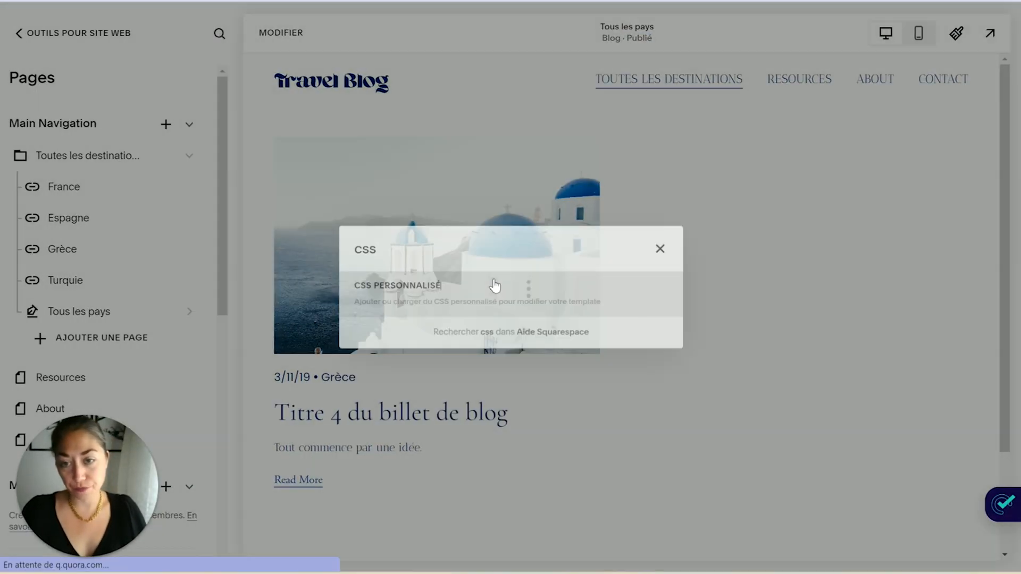
left_click(112, 239)
key("ctrl+v")
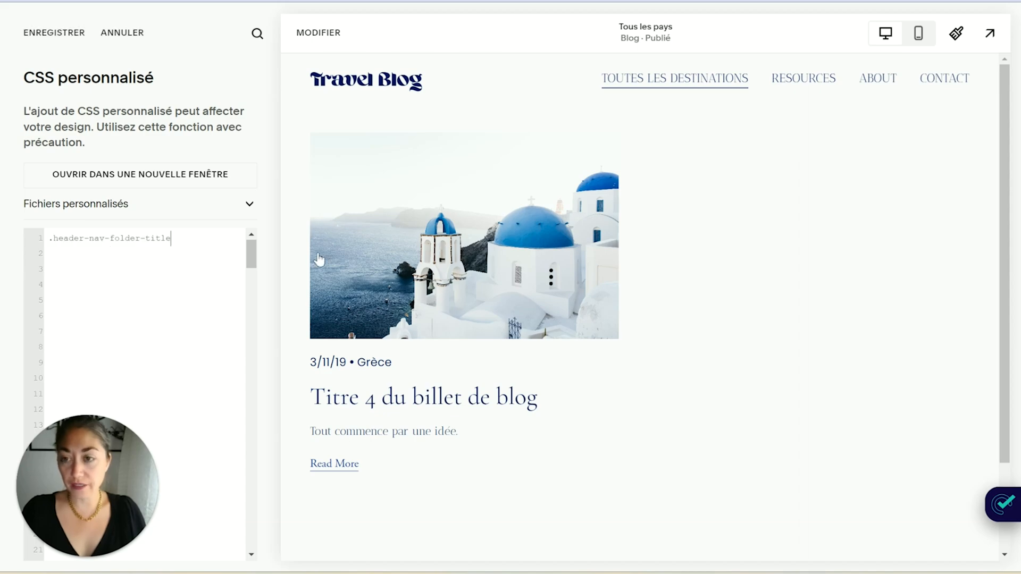
Complete the .header-nav-folder-title rule with braces containing the declaration pointer-events: none; in the custom CSS
type("{")
key("Return")
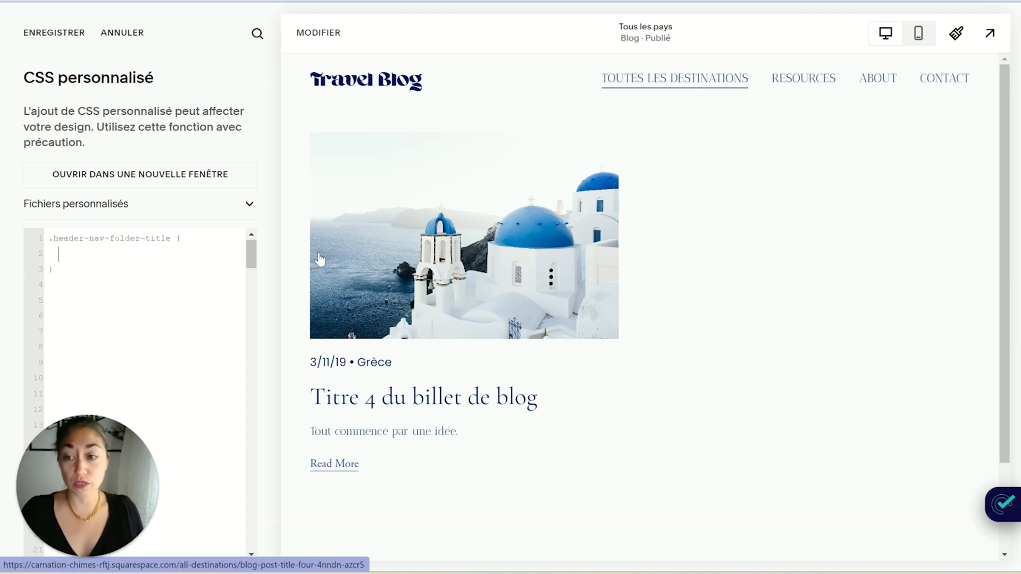
type("pointer-events: none;")
left_click_drag(54, 254, 130, 255)
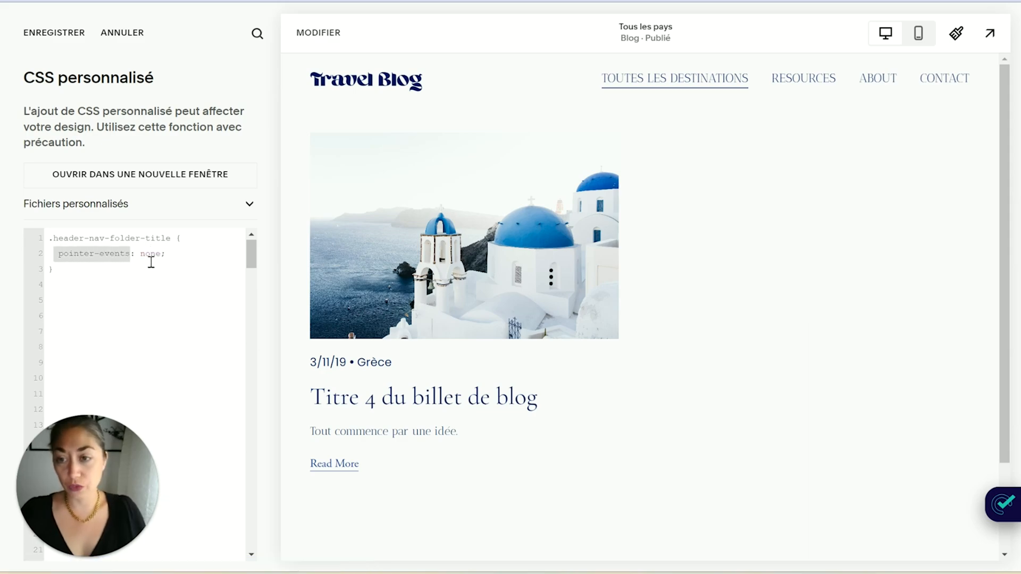
double_click(154, 254)
left_click(170, 271)
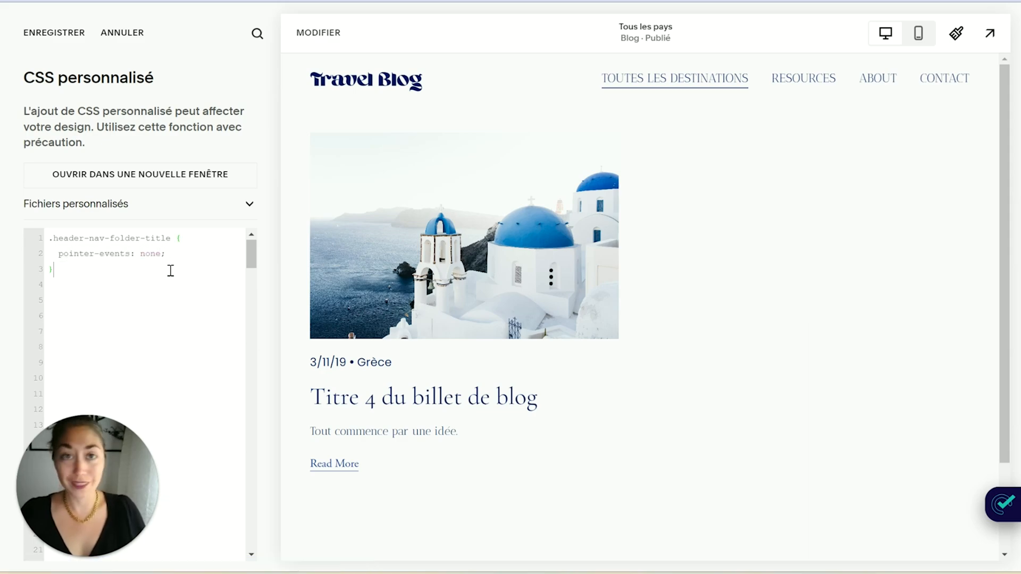
Save the custom CSS and check the "Toutes les destinations" folder's dropdown in the full-screen site preview
mouse_move(729, 84)
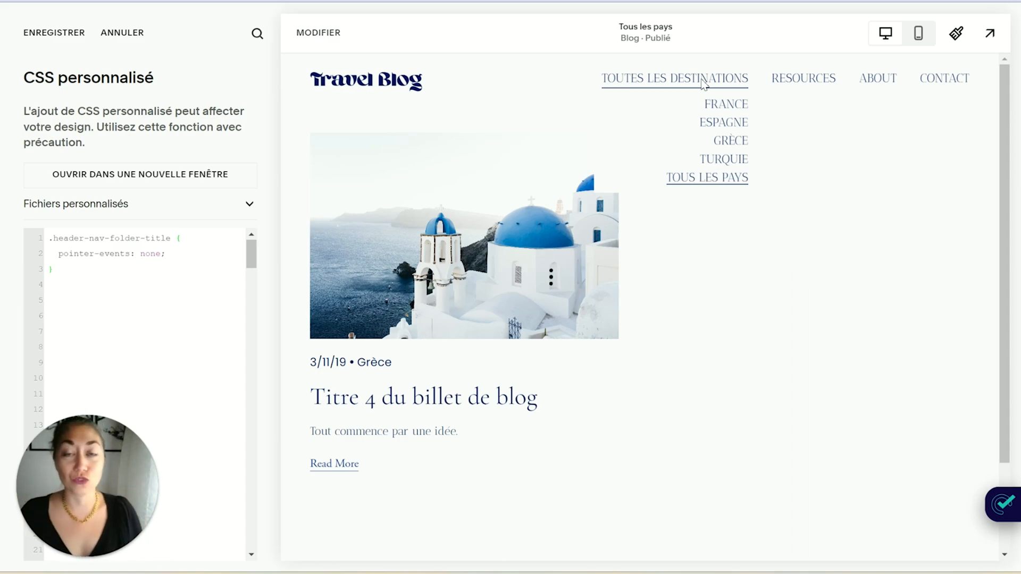
left_click(54, 32)
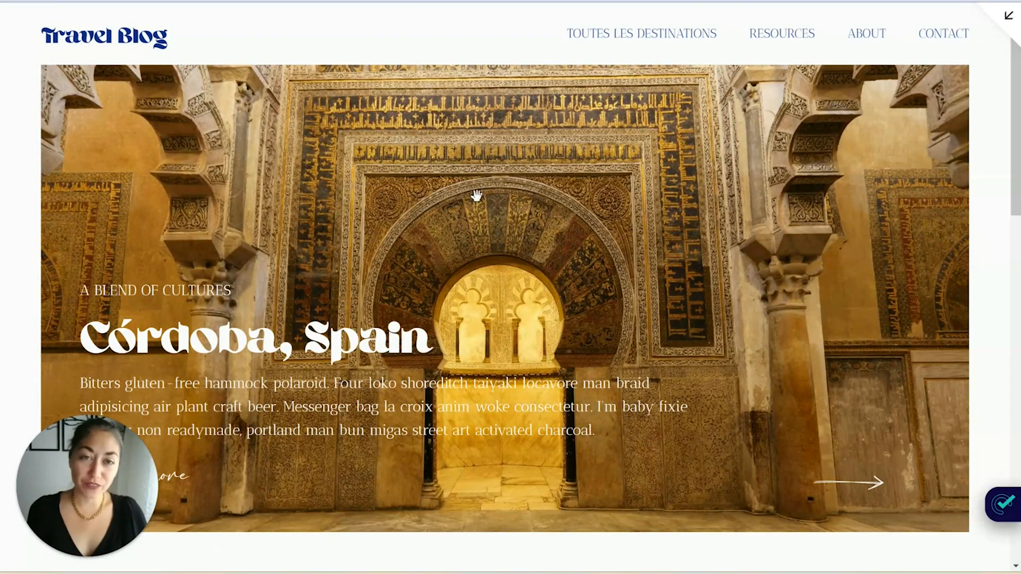
mouse_move(666, 43)
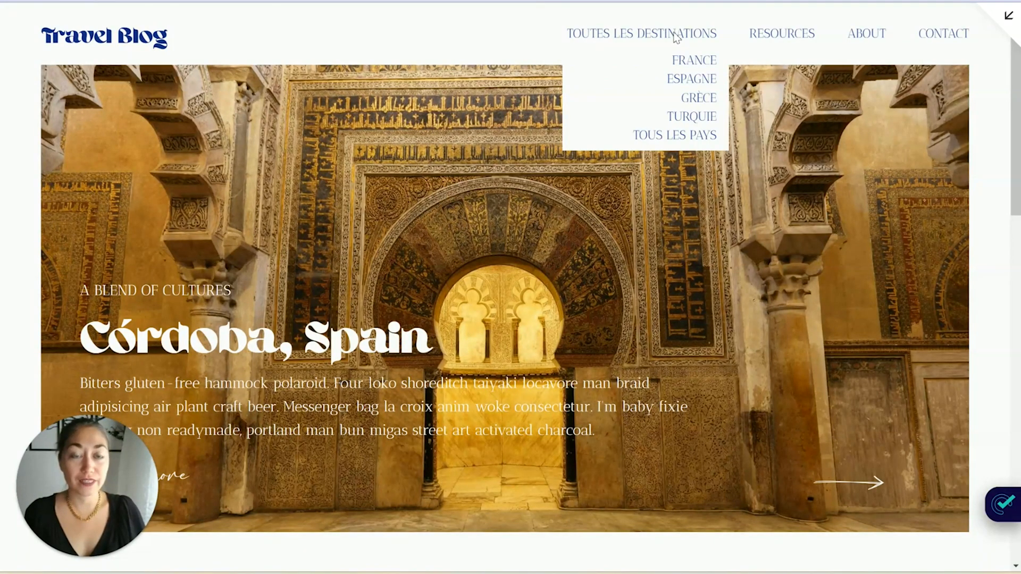